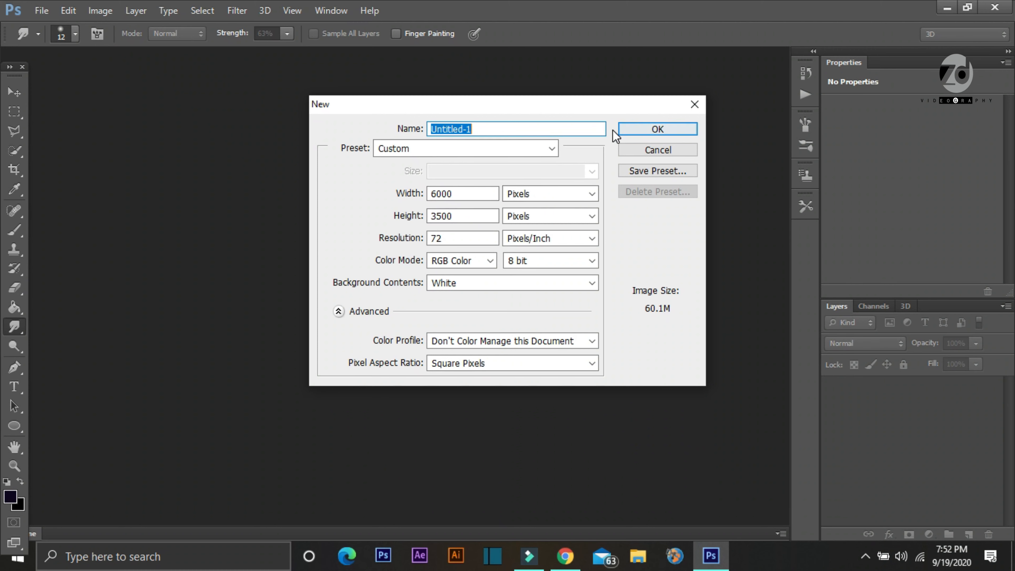
- Create a 6000 x 3500 pixel RGB document at 72 pixels/inch and fill the background with black
{"action": "left_click", "coordinate": [621, 130]}
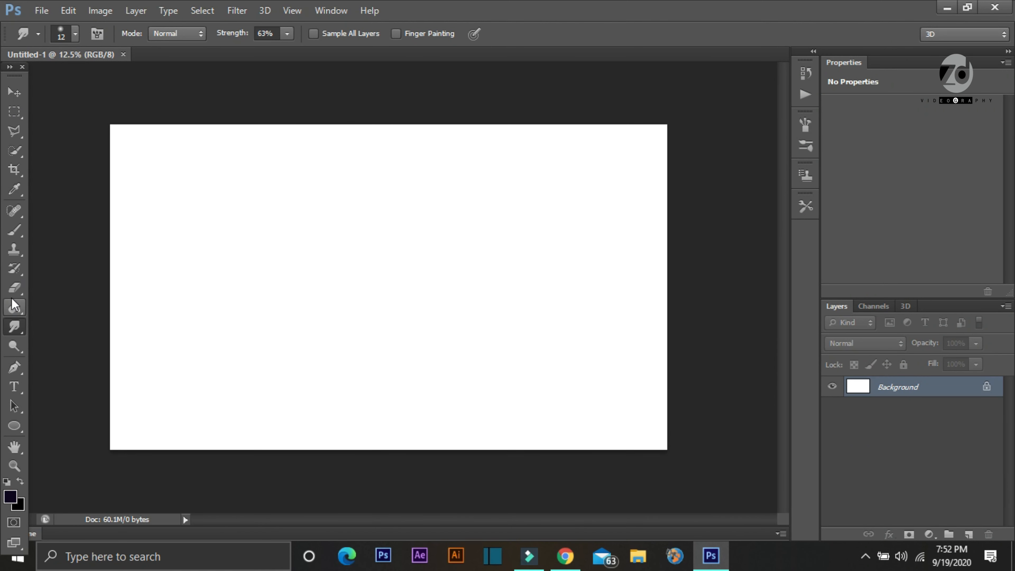
{"action": "left_click", "coordinate": [15, 308]}
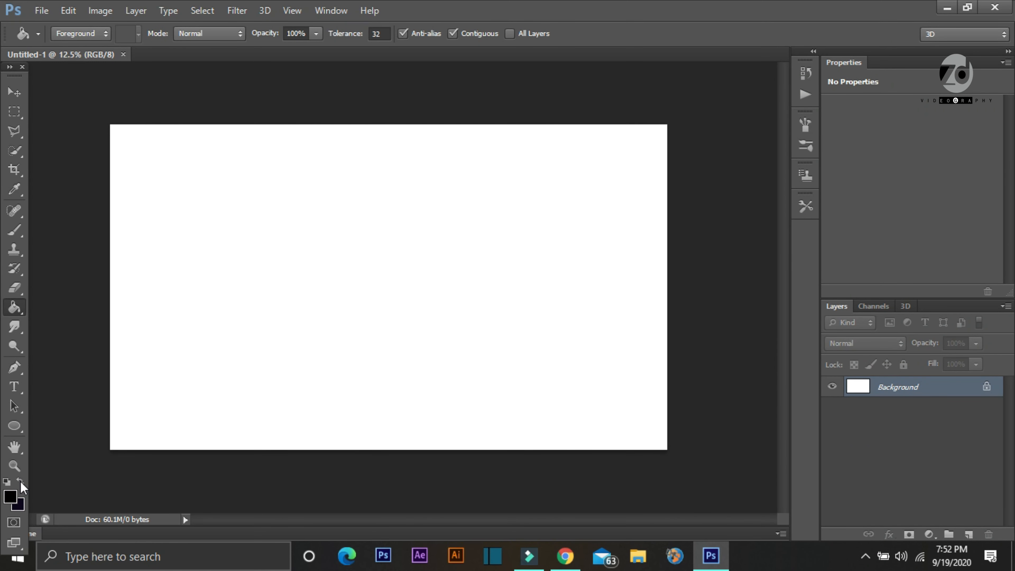
{"action": "left_click", "coordinate": [243, 334]}
- Place the black cat portrait with yellow eyes into the document
{"action": "key", "text": "ctrl+plus"}
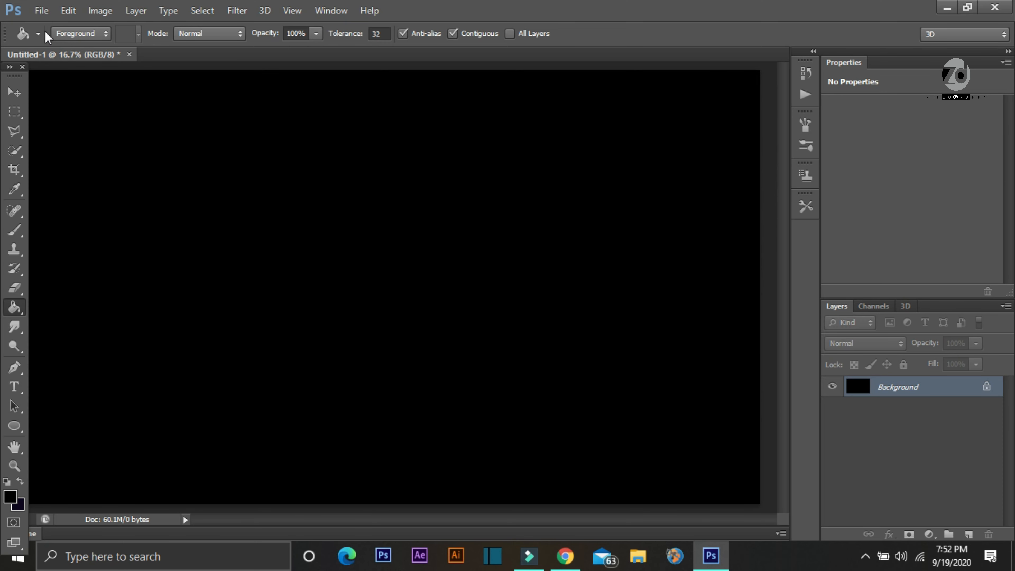
{"action": "left_click", "coordinate": [42, 11]}
{"action": "left_click", "coordinate": [59, 252]}
{"action": "double_click", "coordinate": [572, 241]}
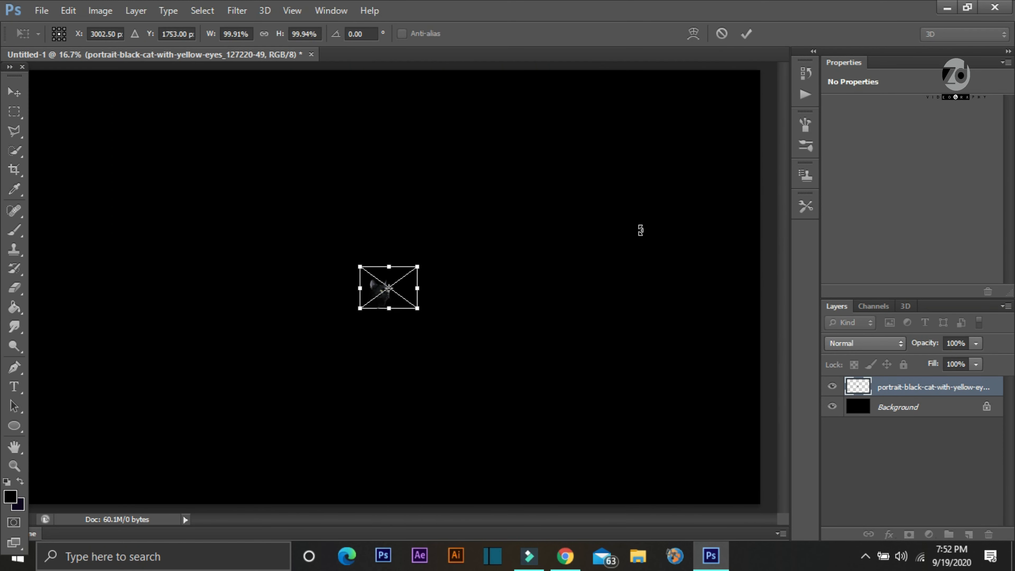
- Enlarge the placed cat until its head fills the canvas height, and position it in the left half
{"action": "left_click_drag", "start_coordinate": [418, 309], "coordinate": [475, 350]}
{"action": "left_click_drag", "start_coordinate": [352, 260], "coordinate": [78, 57]}
{"action": "left_click_drag", "start_coordinate": [476, 351], "coordinate": [699, 532]}
{"action": "key", "text": "ctrl+minus"}
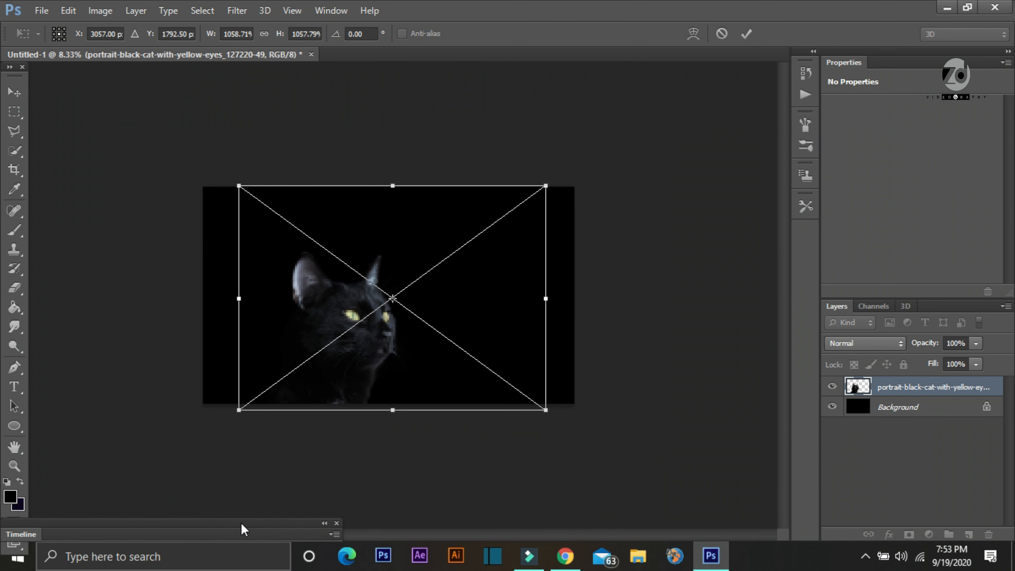
{"action": "left_click_drag", "start_coordinate": [544, 414], "coordinate": [707, 534]}
{"action": "mouse_move", "coordinate": [522, 484]}
{"action": "left_mouse_down"}
{"action": "mouse_move", "coordinate": [469, 423]}
{"action": "mouse_move", "coordinate": [458, 382]}
{"action": "mouse_move", "coordinate": [443, 387]}
{"action": "left_mouse_up"}
{"action": "left_click", "coordinate": [747, 34]}
- Rasterize the cat layer, rotate it about -3.84°, and shift it slightly down
{"action": "left_click", "coordinate": [379, 334]}
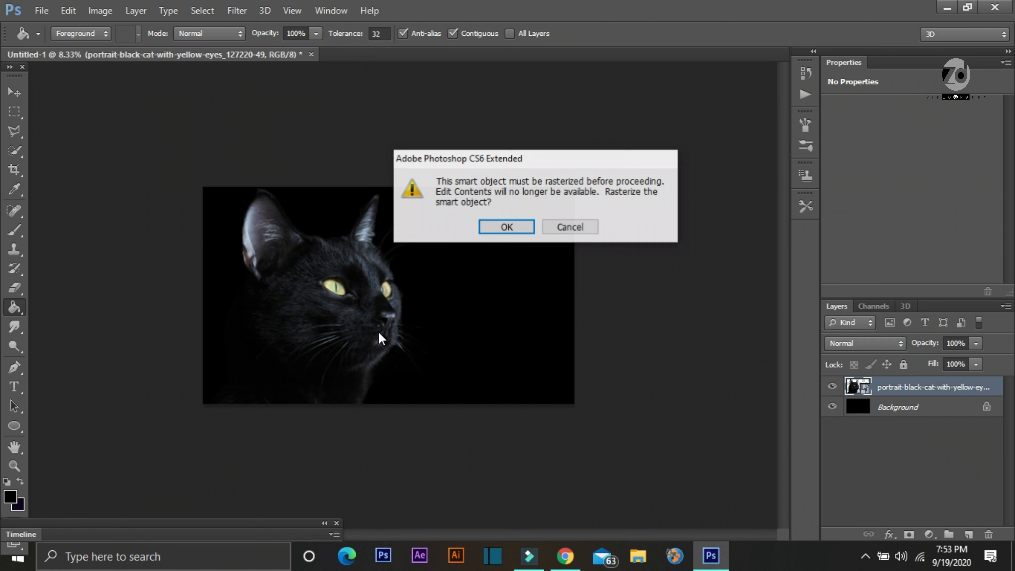
{"action": "left_click", "coordinate": [507, 227]}
{"action": "key", "text": "ctrl+t"}
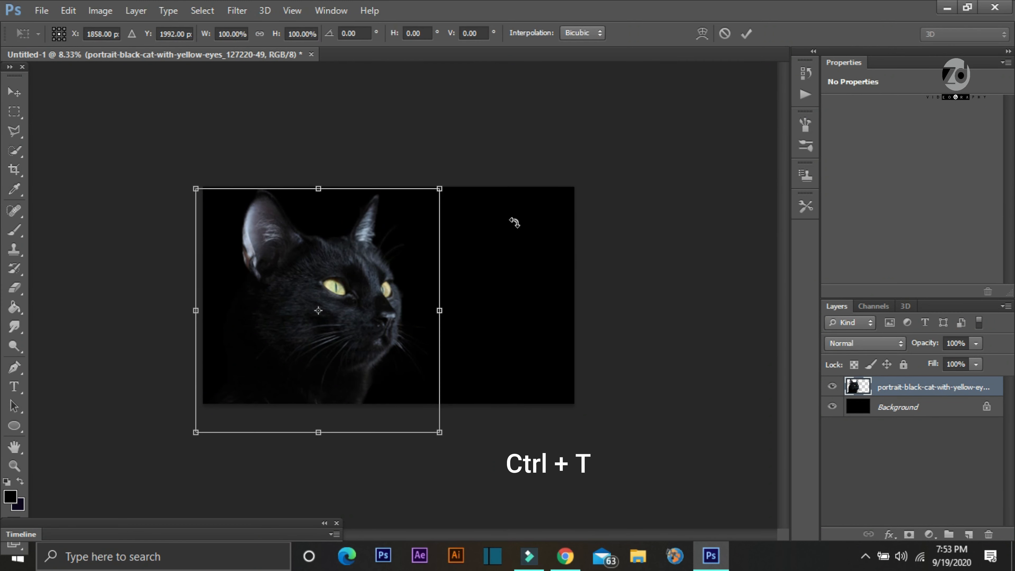
{"action": "left_click_drag", "start_coordinate": [464, 463], "coordinate": [471, 449]}
{"action": "left_click_drag", "start_coordinate": [413, 372], "coordinate": [413, 382]}
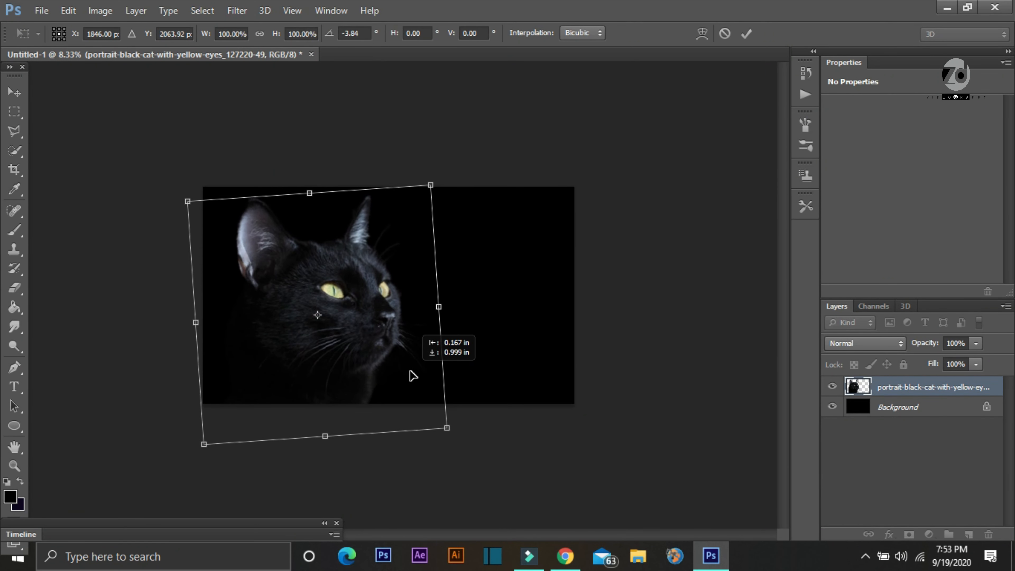
{"action": "left_click", "coordinate": [747, 33]}
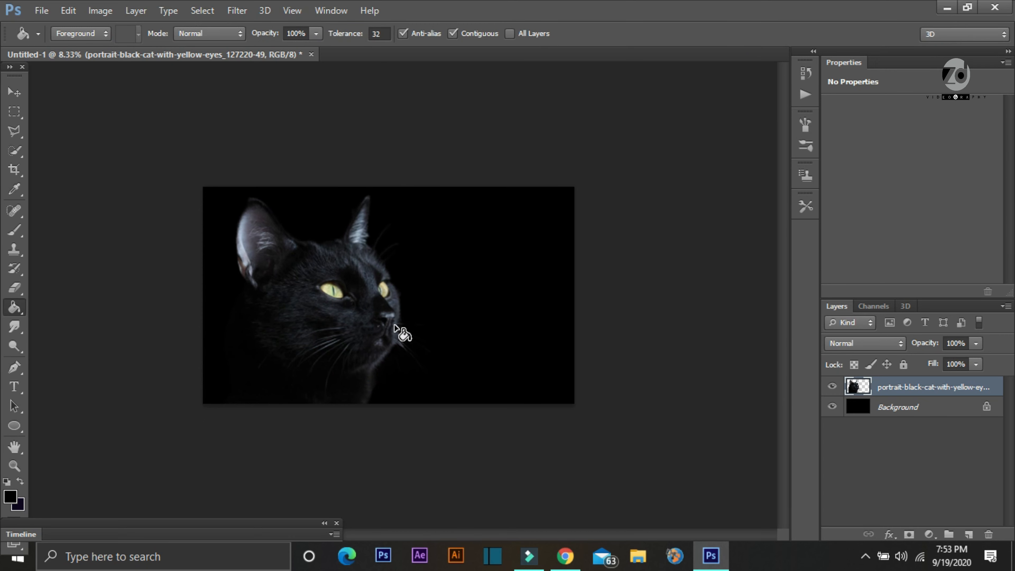
- Add a Levels adjustment layer above the cat with the white input level set to 190
{"action": "key", "text": "ctrl+plus"}
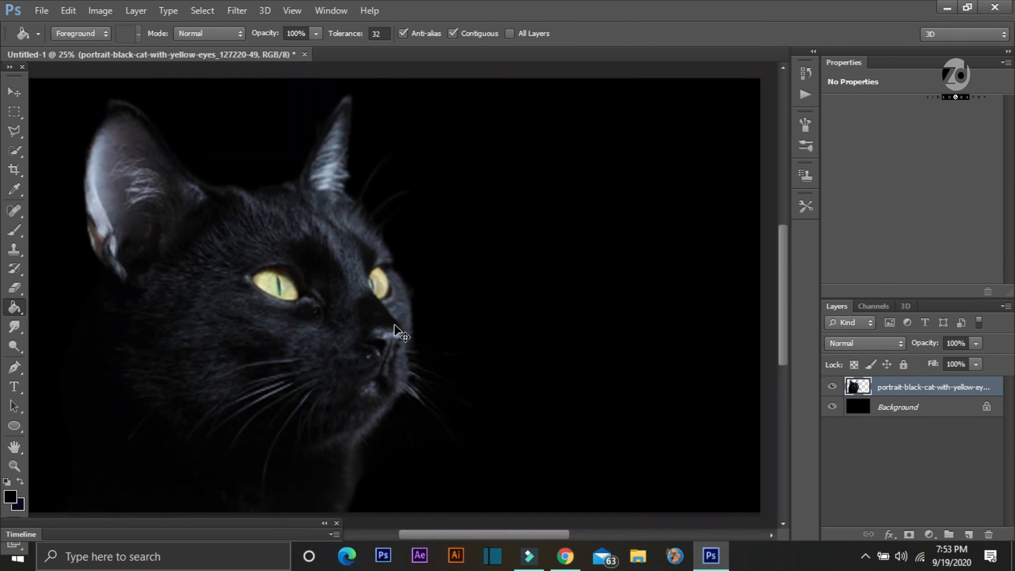
{"action": "left_click", "coordinate": [928, 534]}
{"action": "left_click", "coordinate": [952, 283]}
{"action": "left_click_drag", "start_coordinate": [993, 215], "coordinate": [960, 219]}
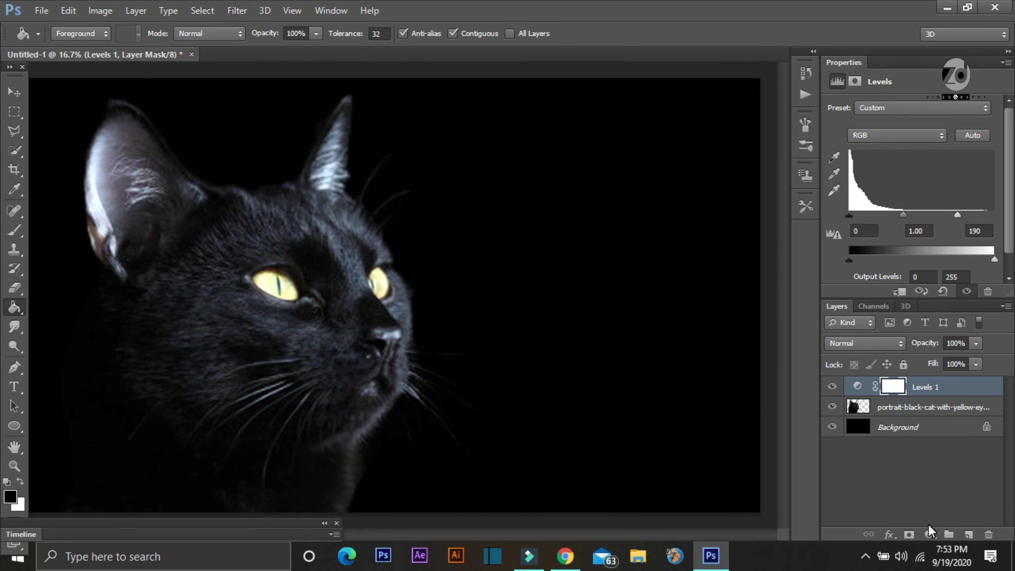
- Add an Exposure adjustment layer with exposure set to +0.18
{"action": "left_click", "coordinate": [929, 533]}
{"action": "left_click", "coordinate": [939, 322]}
{"action": "left_click_drag", "start_coordinate": [918, 145], "coordinate": [909, 146]}
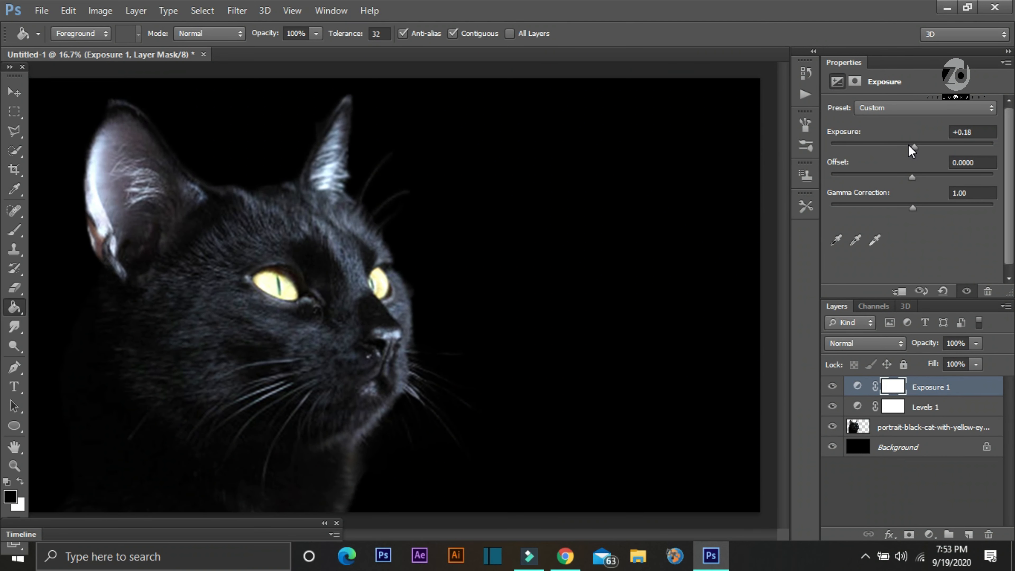
- Add a Gradient Map adjustment layer using the violet-to-orange preset
{"action": "key", "text": "ctrl+minus"}
{"action": "left_click", "coordinate": [929, 534]}
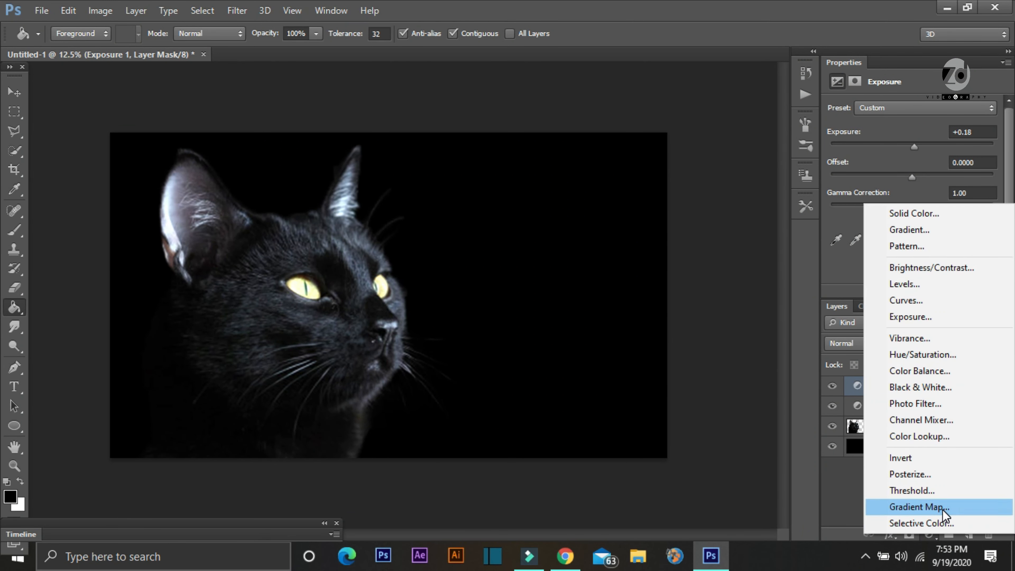
{"action": "left_click", "coordinate": [919, 507]}
{"action": "left_click", "coordinate": [938, 111]}
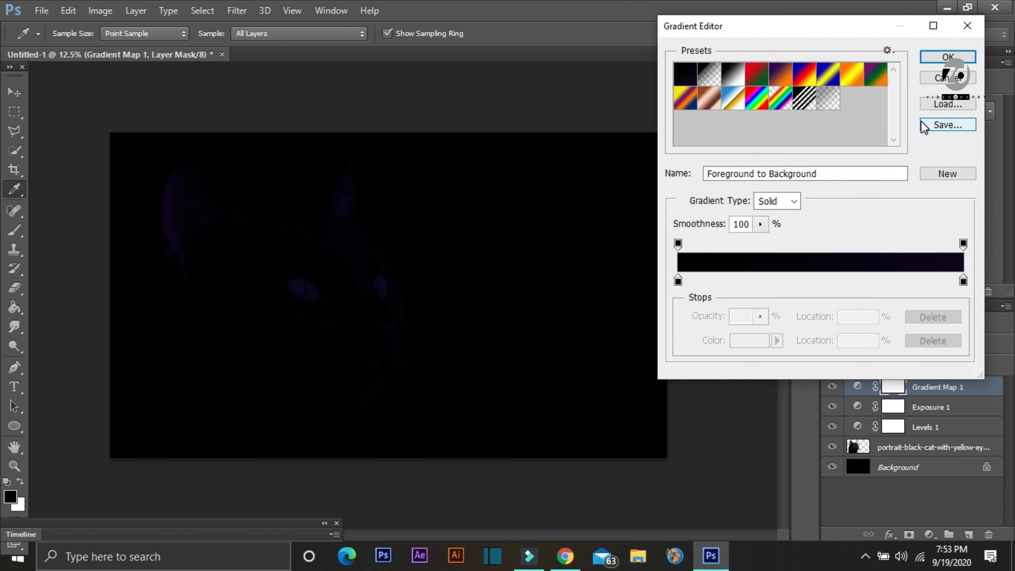
{"action": "left_click", "coordinate": [786, 82]}
- Change the gradient's dark violet stop to black (000000) and accept the black-to-orange gradient
{"action": "left_click", "coordinate": [679, 280]}
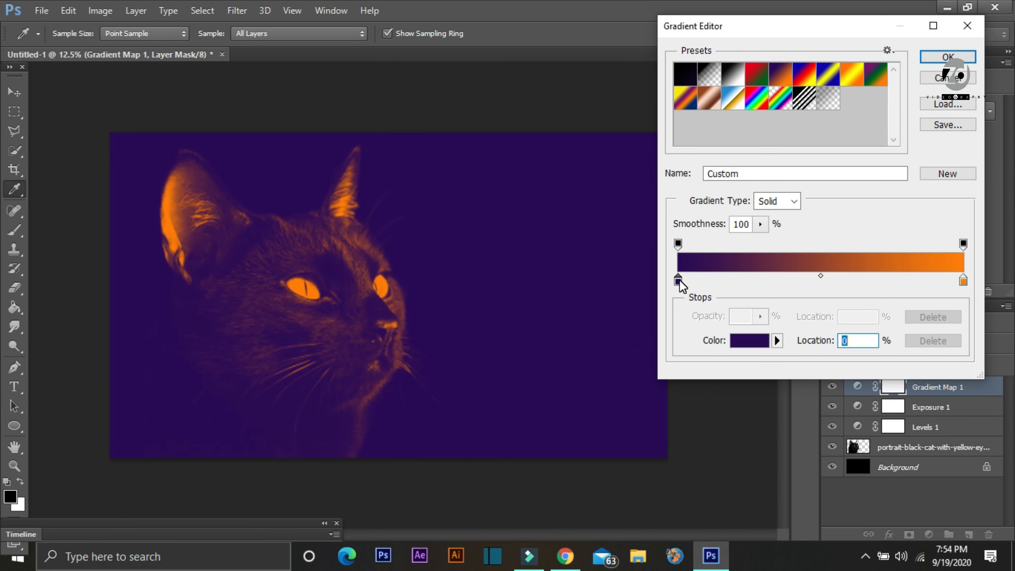
{"action": "left_click", "coordinate": [765, 340]}
{"action": "left_click", "coordinate": [714, 424]}
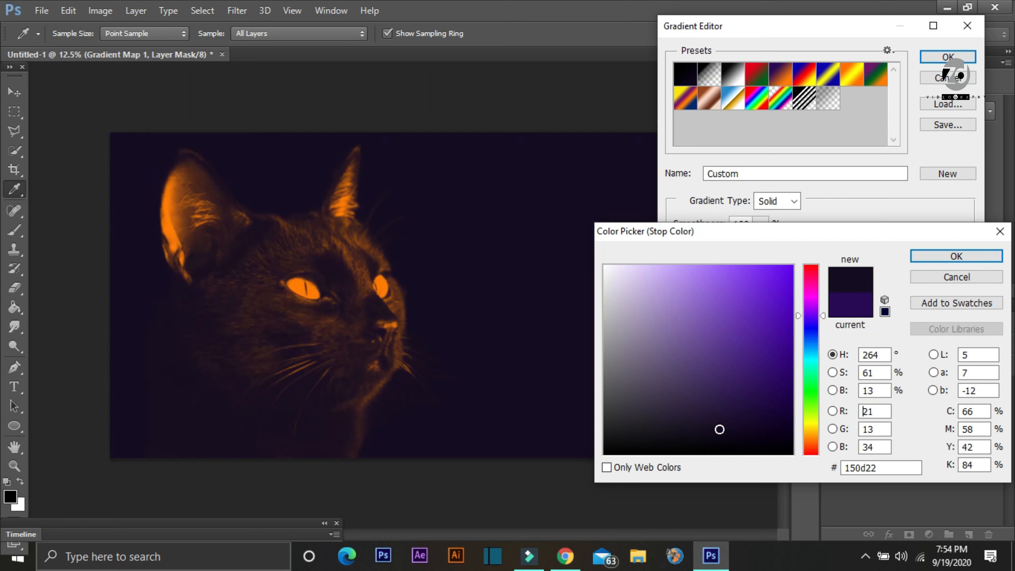
{"action": "left_click_drag", "start_coordinate": [702, 430], "coordinate": [599, 459]}
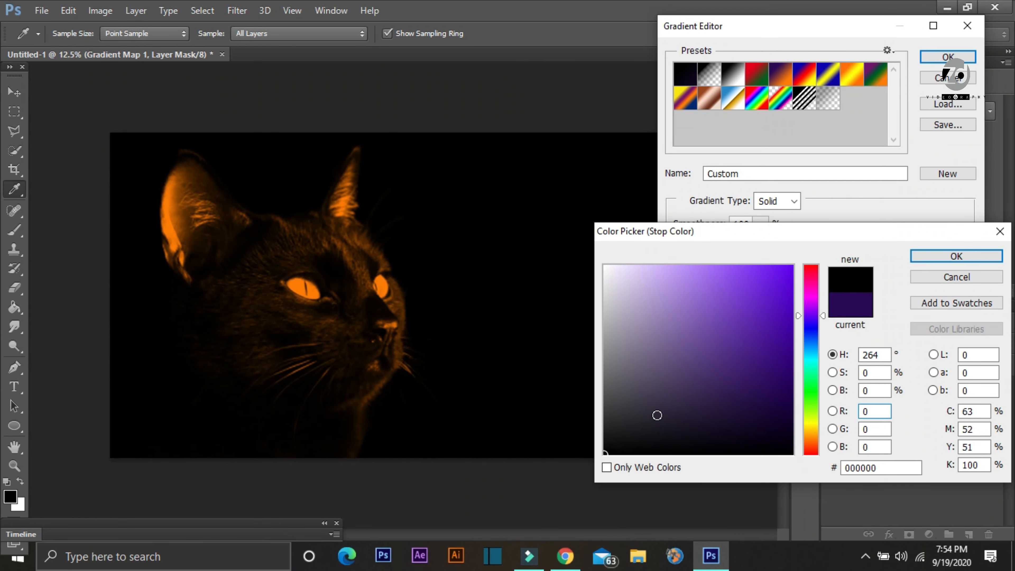
{"action": "left_click", "coordinate": [937, 258]}
{"action": "left_click", "coordinate": [942, 64]}
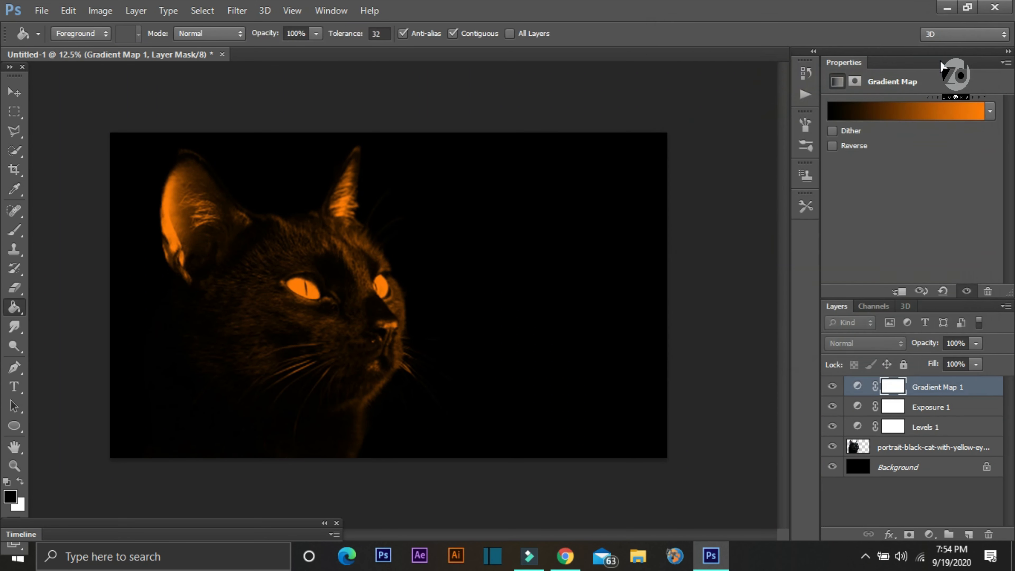
- Add a second Levels adjustment above the gradient map and lower its white input level to brighten the highlights
{"action": "left_click", "coordinate": [929, 535]}
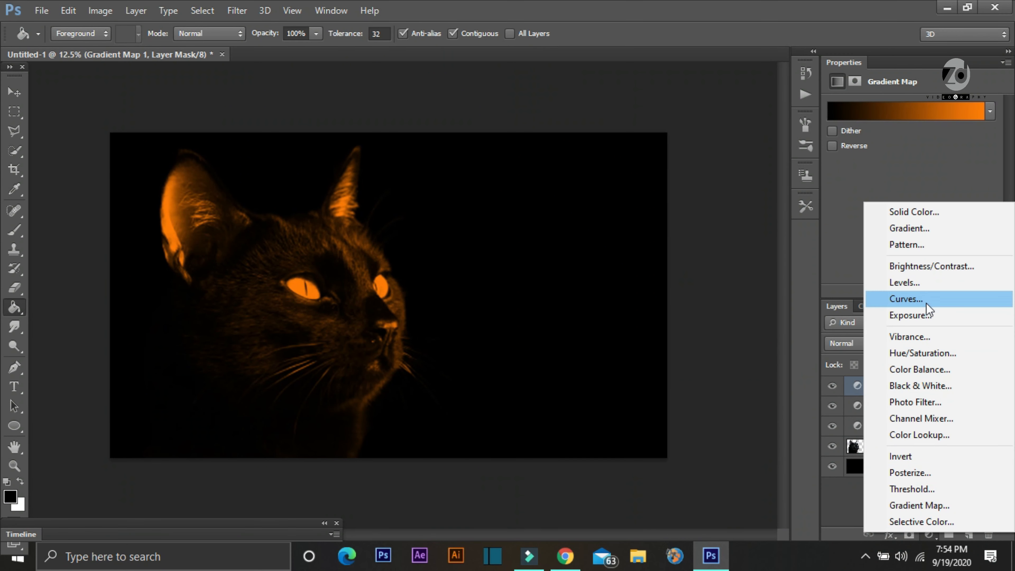
{"action": "left_click", "coordinate": [905, 283]}
{"action": "left_click_drag", "start_coordinate": [995, 214], "coordinate": [946, 221]}
- Add a Hue/Saturation adjustment layer with saturation at +100, then deselect all layers
{"action": "left_click", "coordinate": [928, 534]}
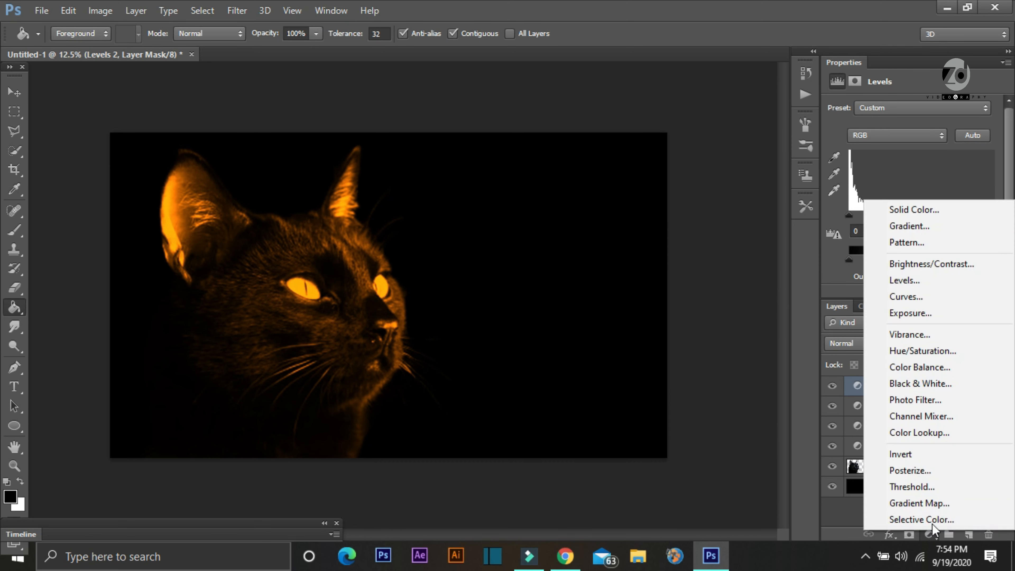
{"action": "left_click", "coordinate": [947, 352]}
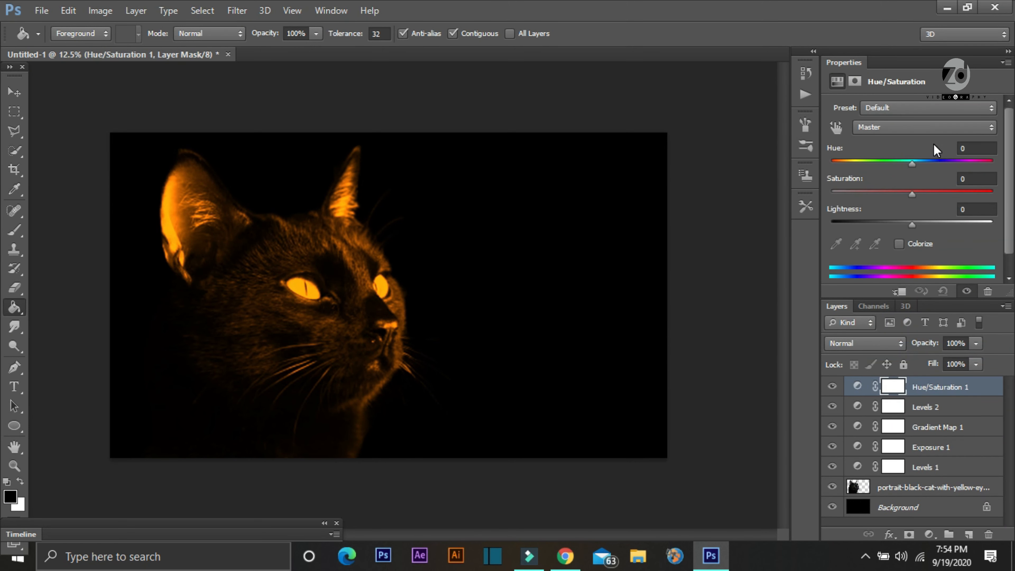
{"action": "left_click_drag", "start_coordinate": [912, 196], "coordinate": [999, 191]}
{"action": "left_click", "coordinate": [835, 521]}
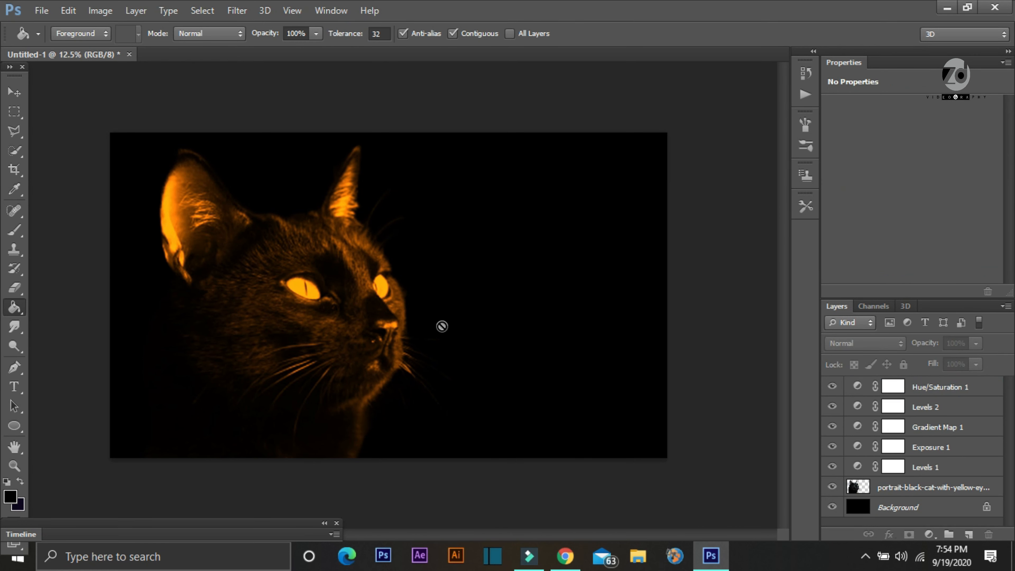
{"action": "left_click", "coordinate": [363, 288]}
{"action": "left_click", "coordinate": [509, 221]}
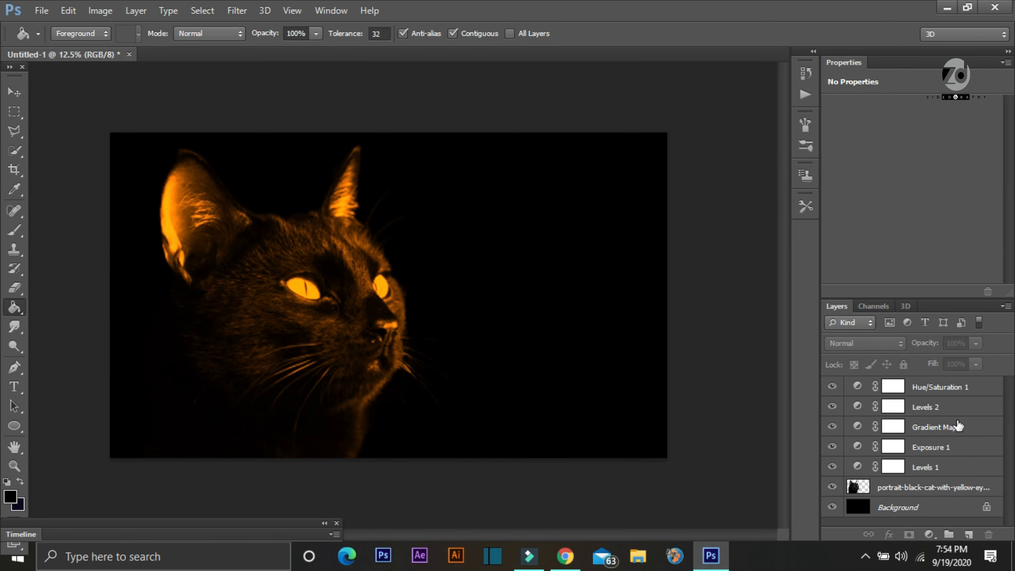
- Move the cat layer slightly to the left on the canvas
{"action": "left_click", "coordinate": [960, 385]}
{"action": "left_click", "coordinate": [18, 95]}
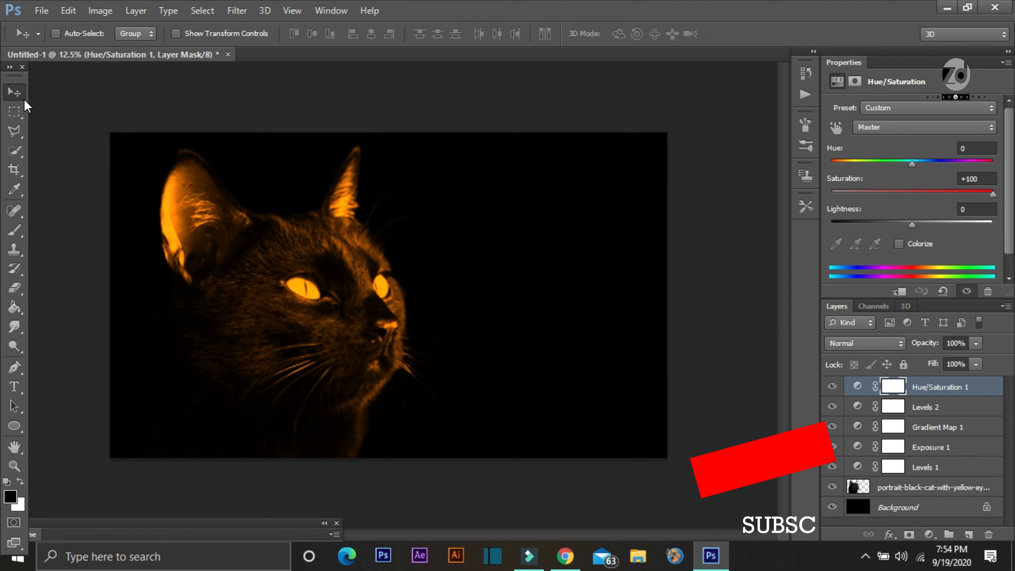
{"action": "left_click", "coordinate": [928, 487]}
{"action": "left_click_drag", "start_coordinate": [284, 295], "coordinate": [268, 298]}
{"action": "left_click_drag", "start_coordinate": [345, 325], "coordinate": [352, 325]}
- Hide the Hue/Saturation, both Levels, Gradient Map and Exposure adjustment layers
{"action": "left_click", "coordinate": [832, 387]}
{"action": "left_click", "coordinate": [831, 407]}
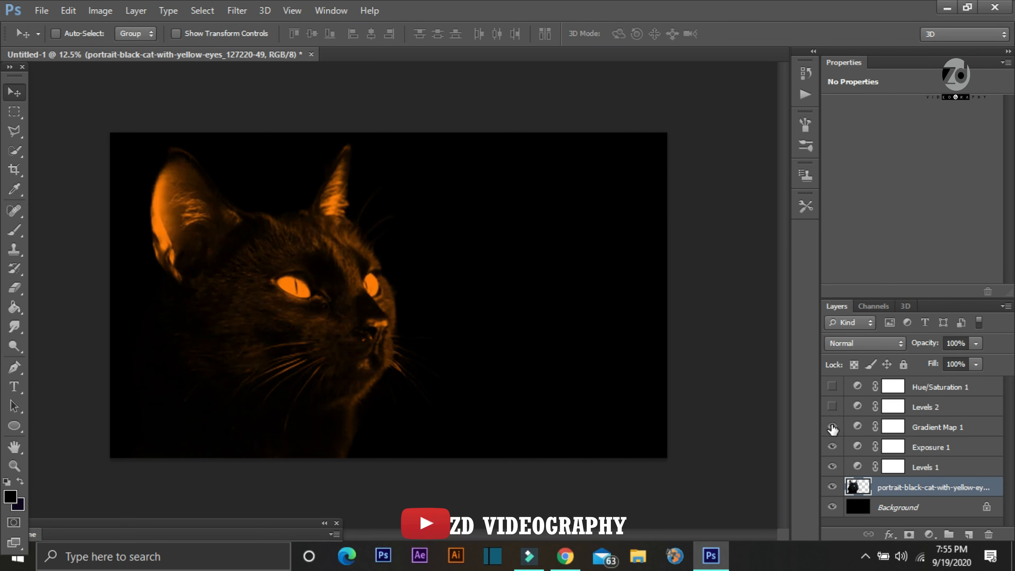
{"action": "left_click", "coordinate": [833, 427]}
{"action": "left_click", "coordinate": [833, 448]}
{"action": "left_click", "coordinate": [832, 467]}
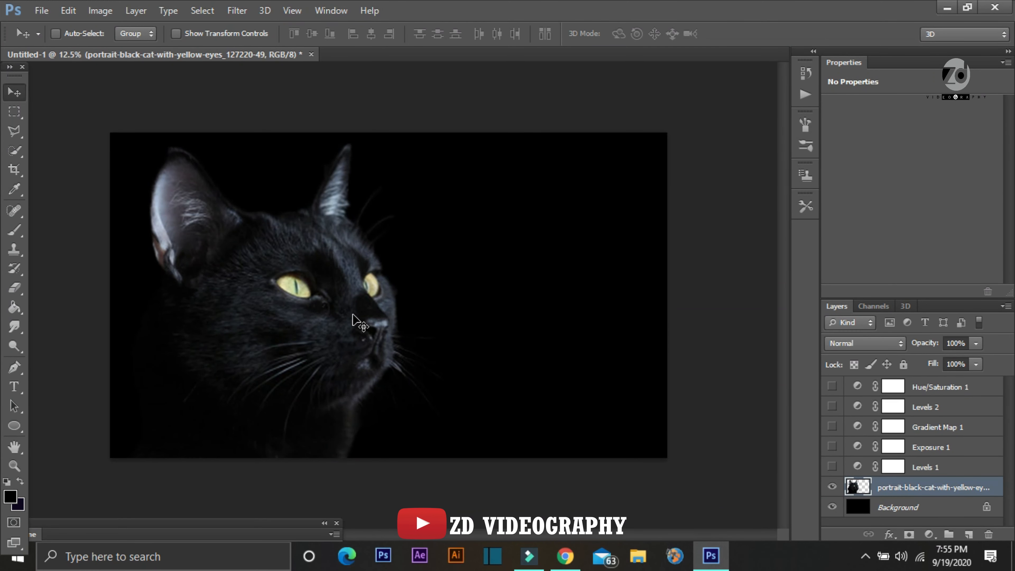
- Set up the Smudge tool with a 15-pixel brush for working on the cat's fur edges
{"action": "key", "text": "ctrl+plus"}
{"action": "key", "text": "ctrl+plus"}
{"action": "key", "text": "ctrl+plus"}
{"action": "key", "text": "ctrl+plus"}
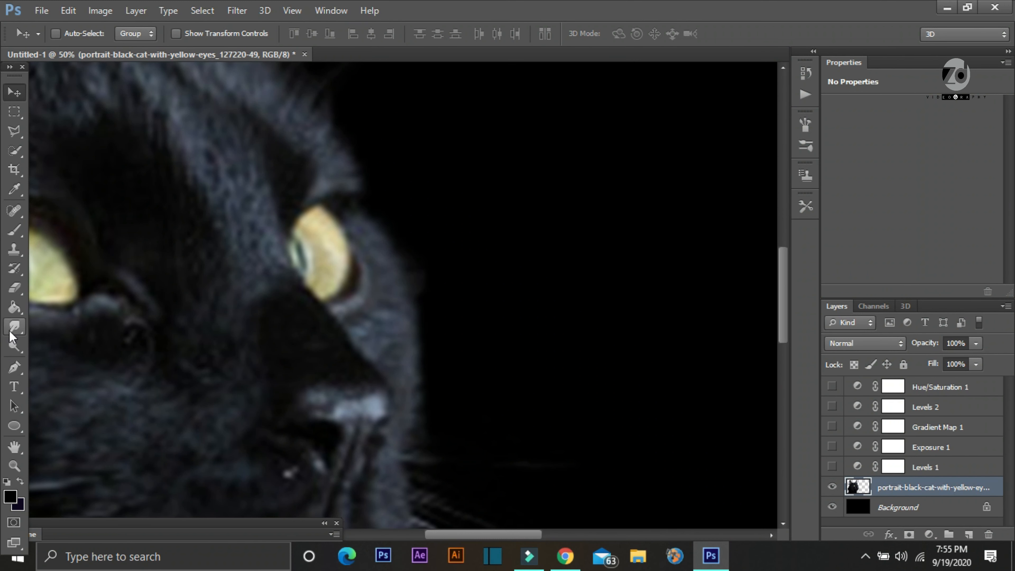
{"action": "left_click", "coordinate": [12, 335]}
{"action": "left_click", "coordinate": [58, 353]}
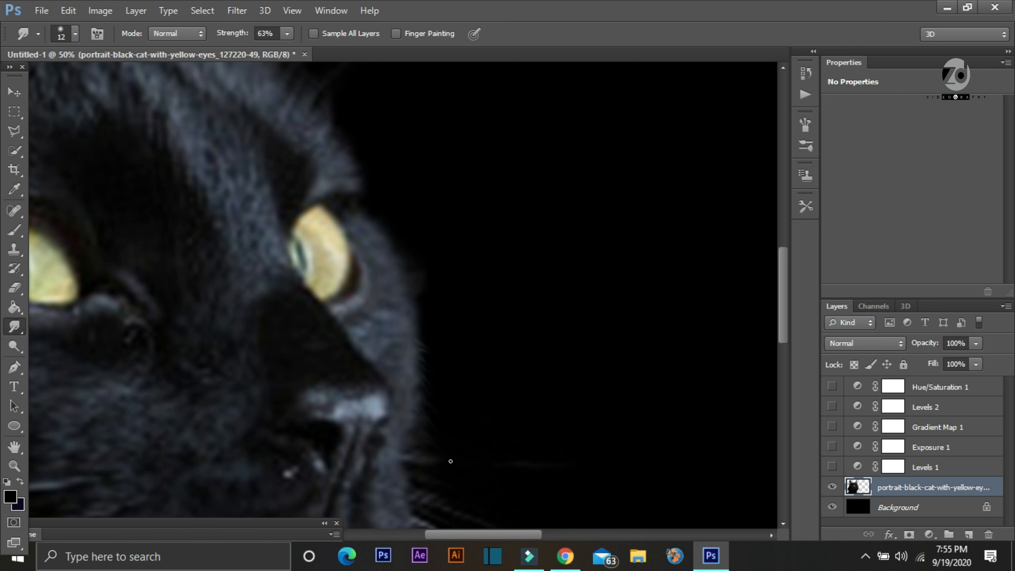
{"action": "right_click", "coordinate": [452, 296]}
{"action": "left_click_drag", "start_coordinate": [411, 337], "coordinate": [477, 336]}
{"action": "left_click", "coordinate": [451, 311]}
- Smudge fine fur strands outward along the edge of the cat's muzzle, chin and neck
{"action": "left_click_drag", "start_coordinate": [781, 298], "coordinate": [783, 336]}
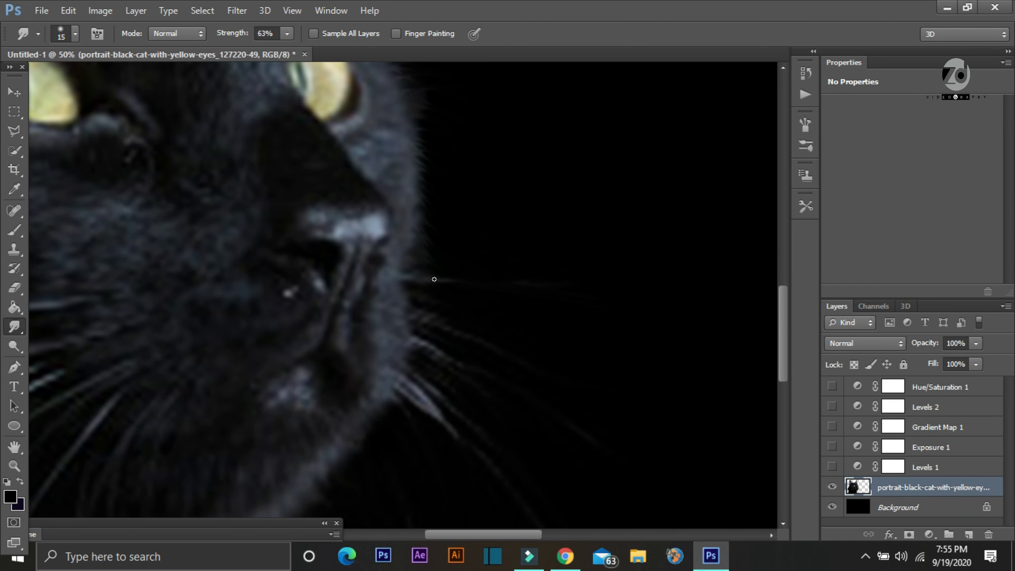
{"action": "left_click_drag", "start_coordinate": [782, 372], "coordinate": [784, 402]}
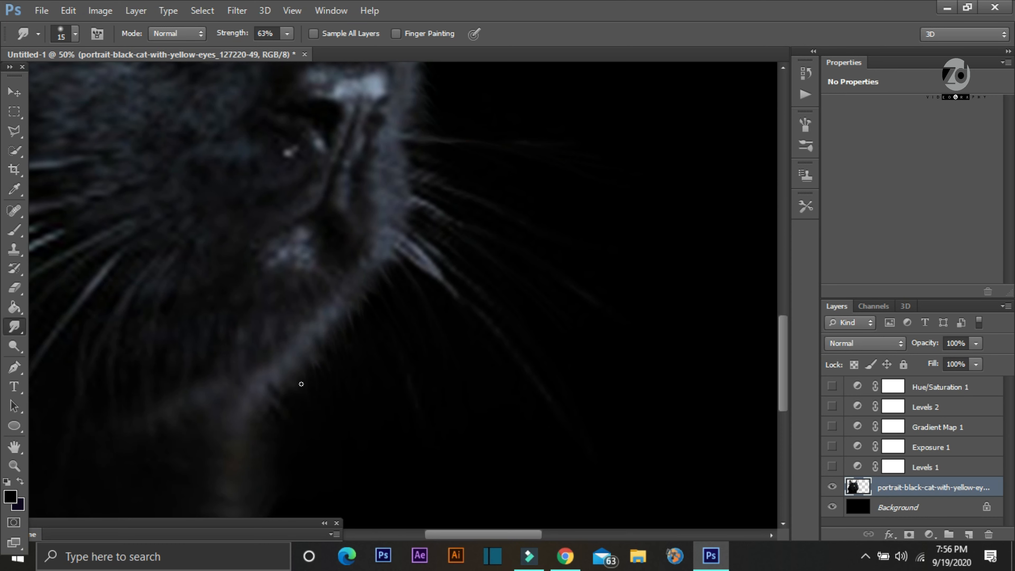
{"action": "scroll", "coordinate": [268, 251], "scroll_direction": "down", "scroll_amount": 5}
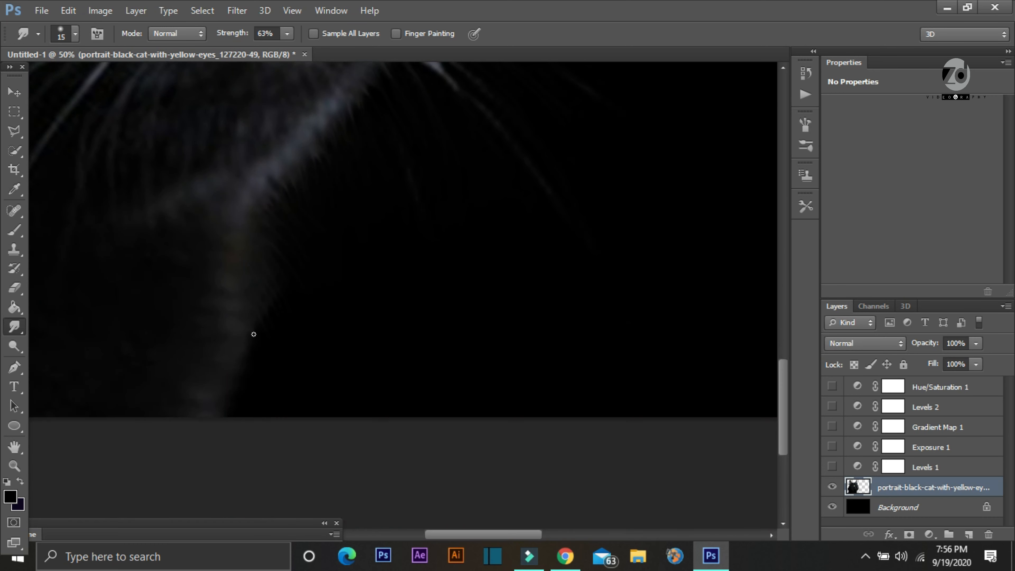
- Smudge fine fur strands outward along the brow, forehead and top of the cat's head
{"action": "scroll", "coordinate": [394, 207], "scroll_direction": "up", "scroll_amount": 15}
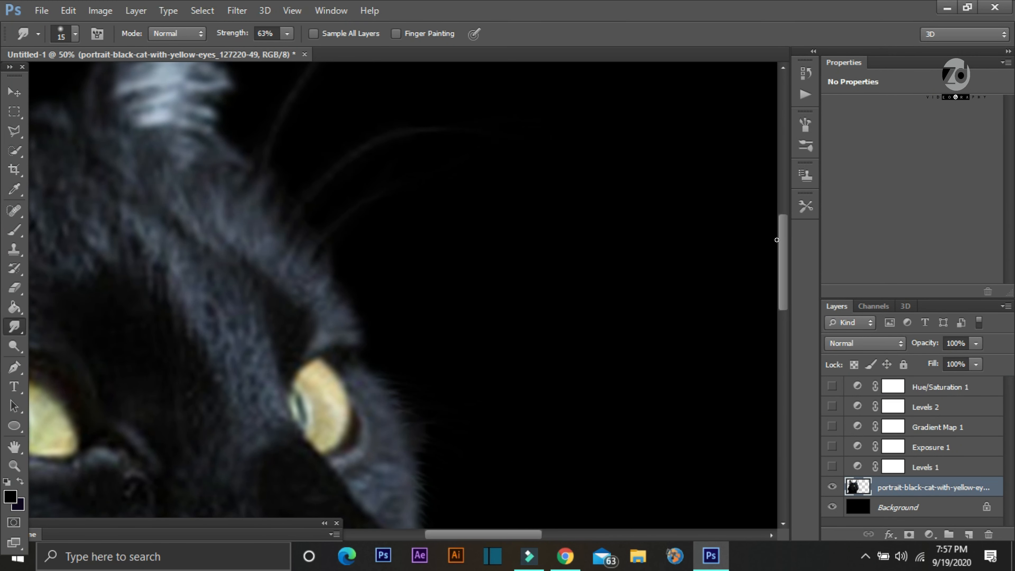
{"action": "scroll", "coordinate": [440, 216], "scroll_direction": "up", "scroll_amount": 4}
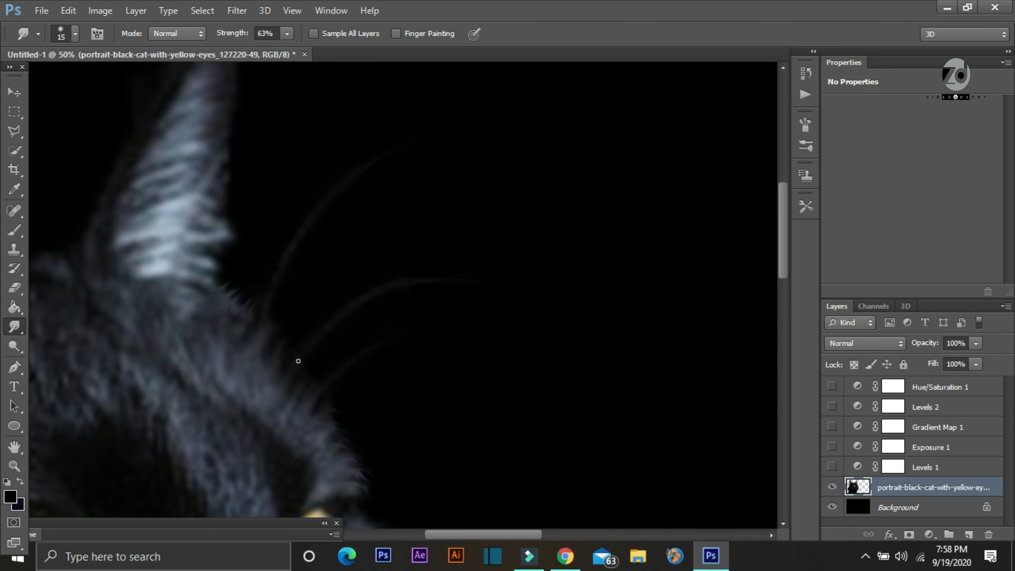
{"action": "left_click_drag", "start_coordinate": [457, 538], "coordinate": [410, 538]}
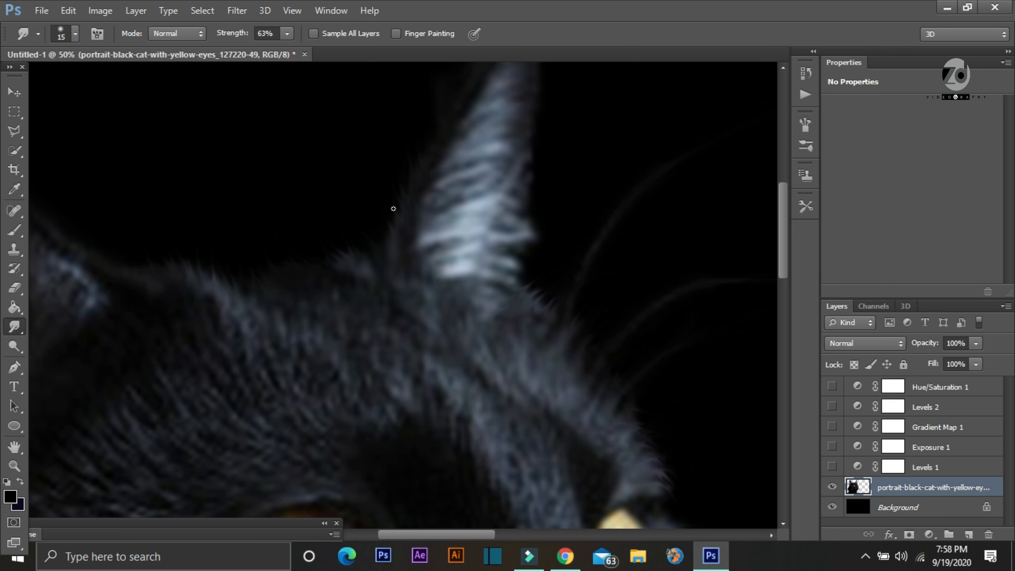
- Smudge fine fur strands outward along the outer edge of the cat's large near ear
{"action": "scroll", "coordinate": [465, 277], "scroll_direction": "left", "scroll_amount": 5}
{"action": "left_click_drag", "start_coordinate": [65, 326], "coordinate": [56, 313]}
{"action": "left_click_drag", "start_coordinate": [64, 307], "coordinate": [55, 291]}
{"action": "mouse_move", "coordinate": [63, 247]}
{"action": "left_mouse_down"}
{"action": "mouse_move", "coordinate": [55, 234]}
{"action": "mouse_move", "coordinate": [62, 202]}
{"action": "left_mouse_up"}
{"action": "left_click_drag", "start_coordinate": [78, 201], "coordinate": [66, 176]}
{"action": "mouse_move", "coordinate": [89, 155]}
{"action": "left_mouse_down"}
{"action": "mouse_move", "coordinate": [79, 126]}
{"action": "mouse_move", "coordinate": [88, 104]}
{"action": "left_mouse_up"}
{"action": "left_click_drag", "start_coordinate": [84, 160], "coordinate": [76, 130]}
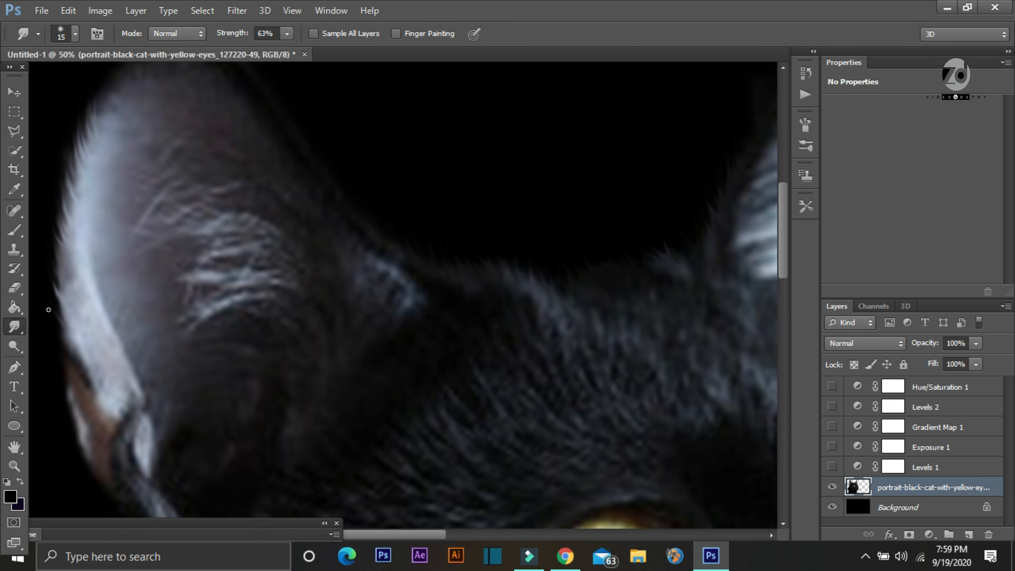
{"action": "left_click_drag", "start_coordinate": [86, 439], "coordinate": [69, 413]}
{"action": "left_click_drag", "start_coordinate": [83, 455], "coordinate": [73, 444]}
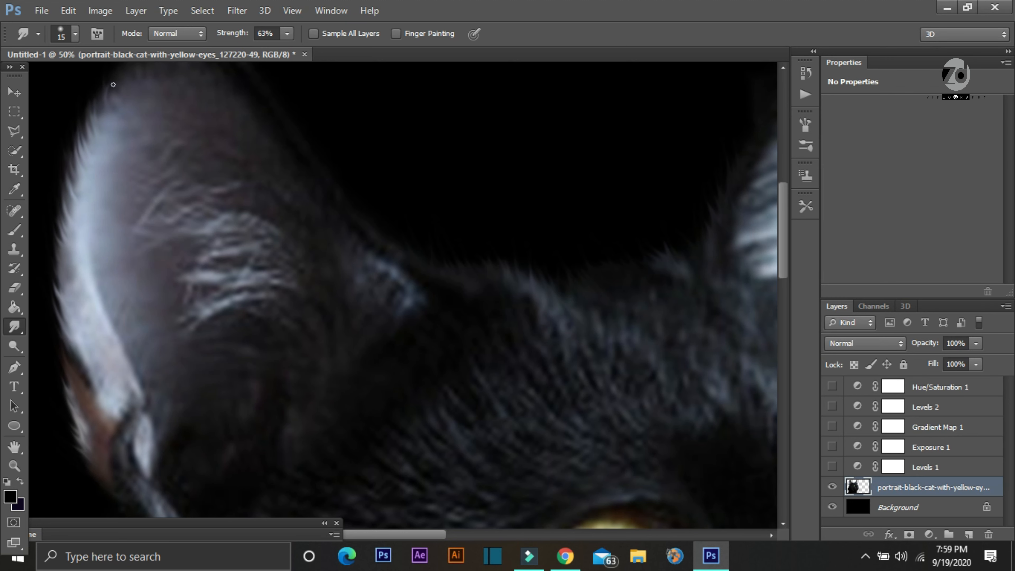
{"action": "scroll", "coordinate": [185, 232], "scroll_direction": "up", "scroll_amount": 3}
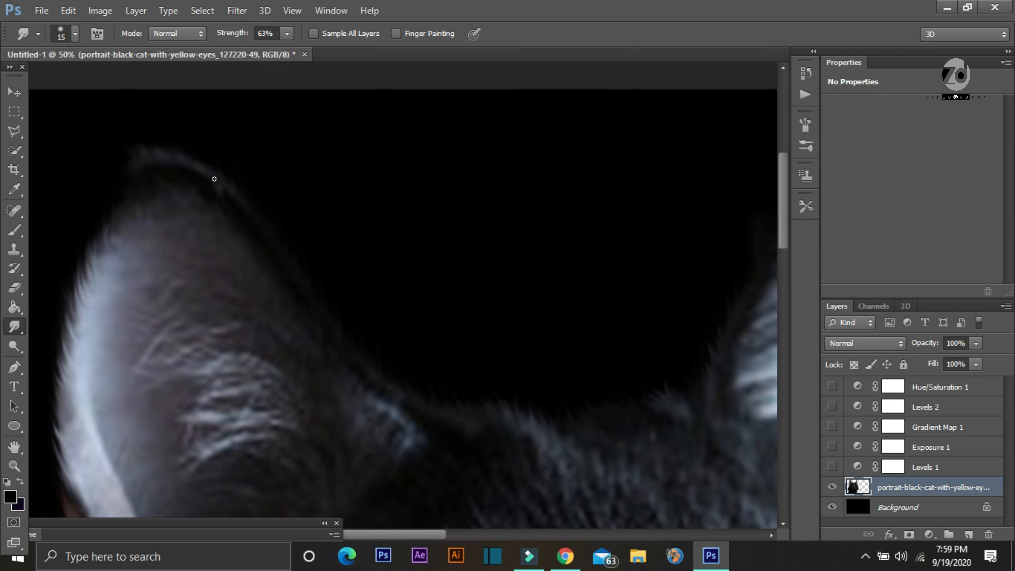
- Show the Hue/Saturation, both Levels, Gradient Map and Exposure adjustment layers again, comparing the image with Levels 2 off and on
{"action": "key", "text": "ctrl+minus"}
{"action": "key", "text": "ctrl+minus"}
{"action": "key", "text": "ctrl+minus"}
{"action": "key", "text": "ctrl+minus"}
{"action": "key", "text": "ctrl+plus"}
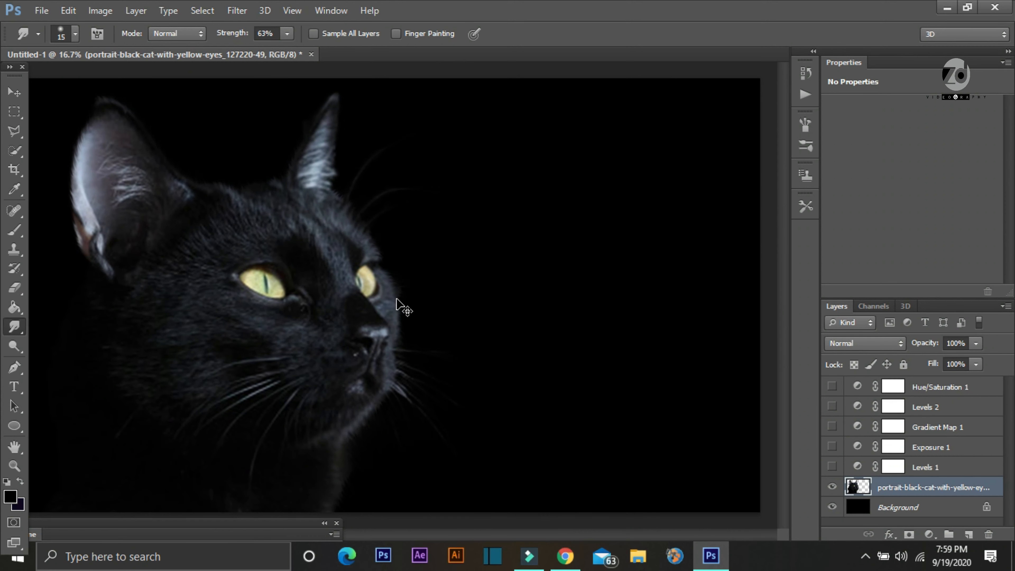
{"action": "key", "text": "ctrl+plus"}
{"action": "key", "text": "ctrl+minus"}
{"action": "left_click", "coordinate": [832, 467]}
{"action": "left_click", "coordinate": [834, 447]}
{"action": "left_click", "coordinate": [834, 406]}
{"action": "left_click", "coordinate": [834, 406]}
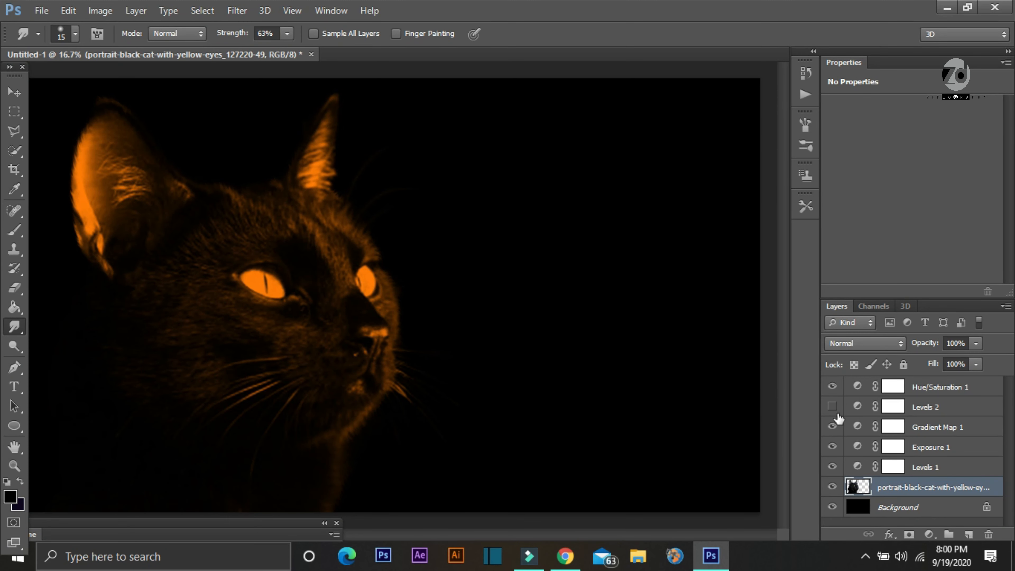
{"action": "left_click", "coordinate": [834, 406]}
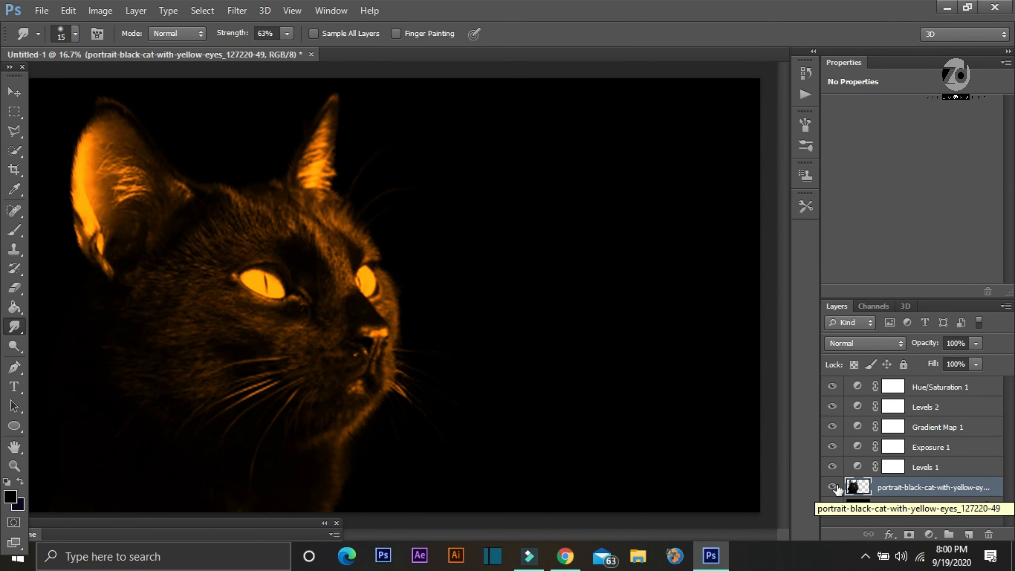
- Add a Vibrance adjustment layer directly above the cat layer with Vibrance +11 and Saturation +100
{"action": "left_click", "coordinate": [929, 535]}
{"action": "left_click", "coordinate": [907, 340]}
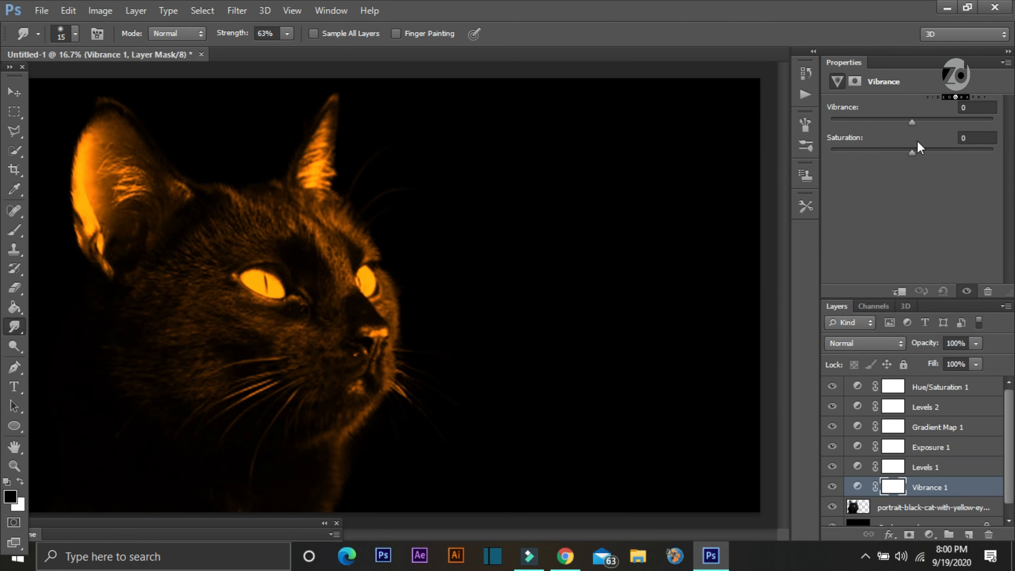
{"action": "left_click_drag", "start_coordinate": [845, 136], "coordinate": [832, 135]}
{"action": "left_click_drag", "start_coordinate": [914, 151], "coordinate": [967, 144]}
{"action": "left_click_drag", "start_coordinate": [832, 120], "coordinate": [920, 110]}
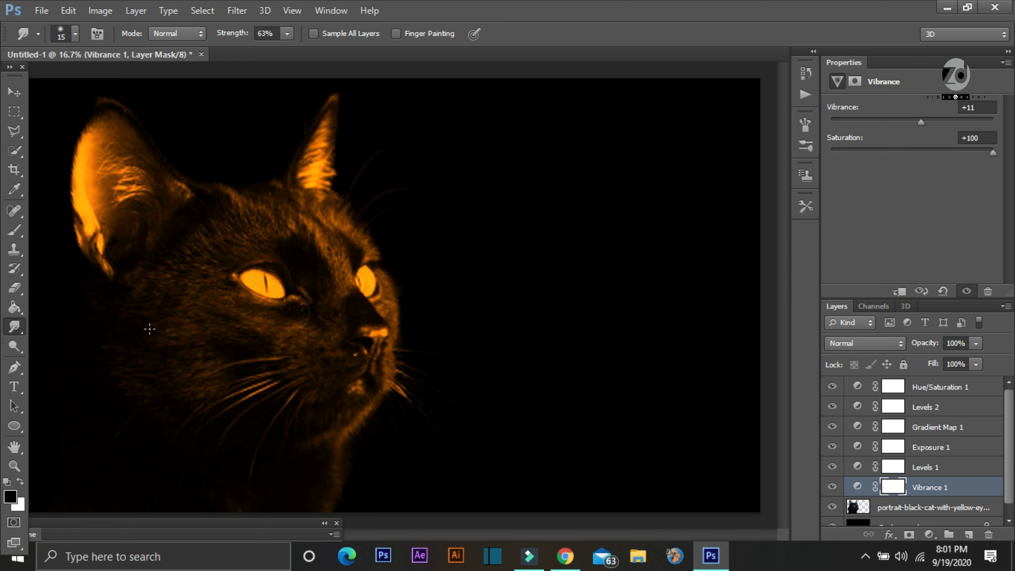
- Place the 44-443048 butterfly image above the Hue/Saturation 1 layer, position it in the empty area facing the cat, and rasterize it
{"action": "left_click", "coordinate": [41, 10]}
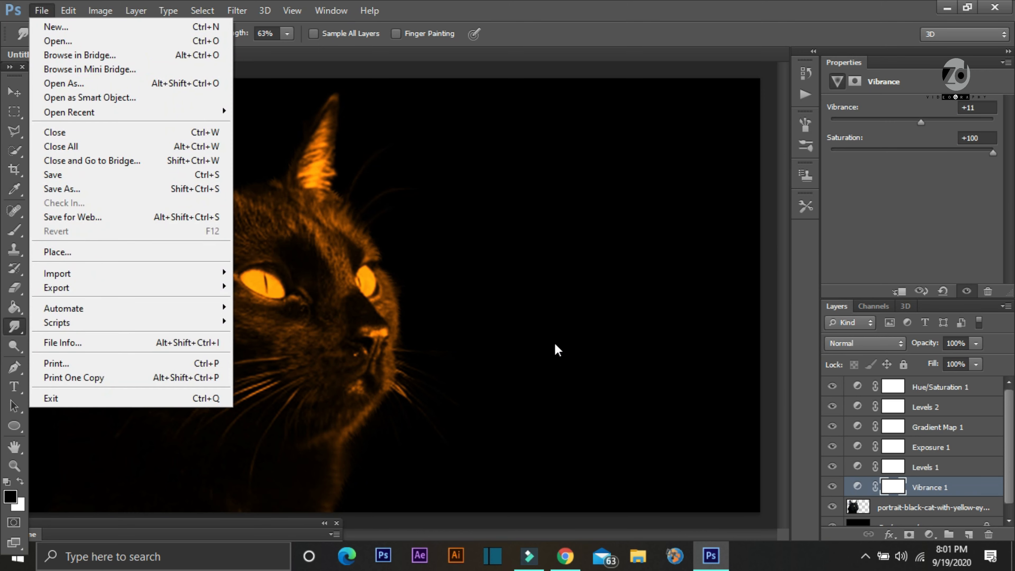
{"action": "left_click", "coordinate": [905, 387]}
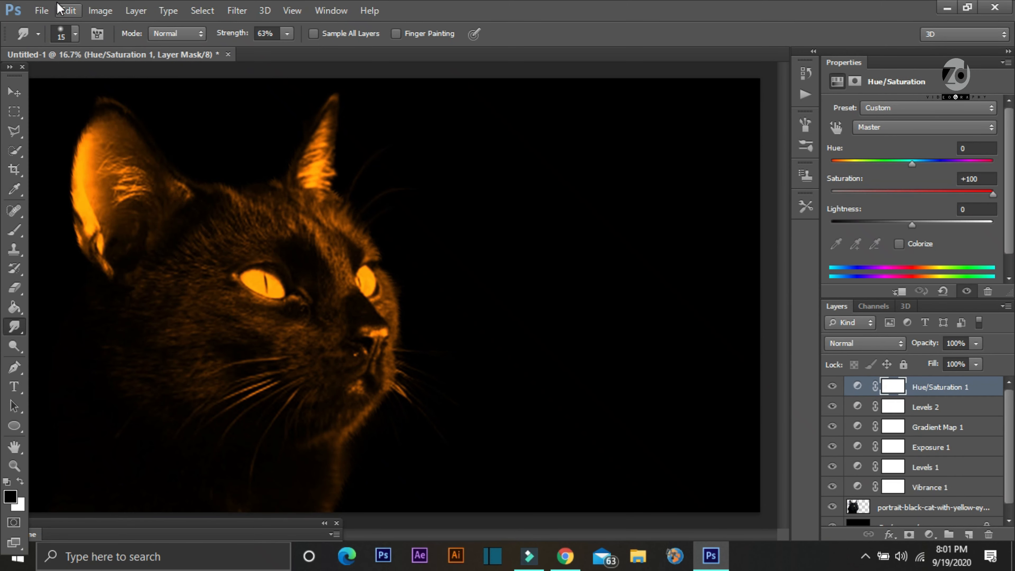
{"action": "left_click", "coordinate": [44, 10]}
{"action": "left_click", "coordinate": [56, 252]}
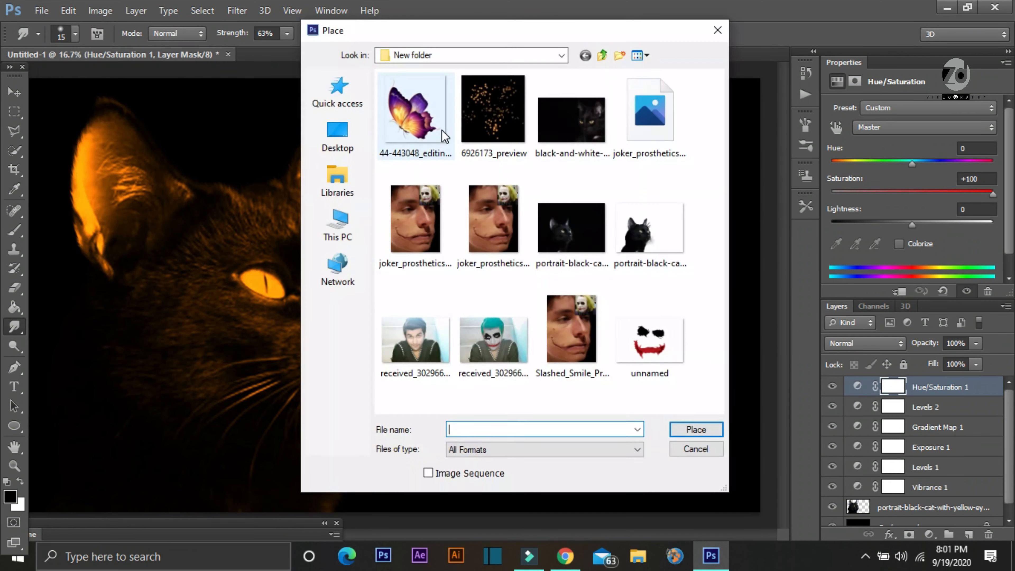
{"action": "double_click", "coordinate": [403, 117]}
{"action": "left_click_drag", "start_coordinate": [426, 295], "coordinate": [638, 199]}
{"action": "left_click", "coordinate": [748, 33]}
{"action": "left_click", "coordinate": [602, 219]}
{"action": "left_click", "coordinate": [508, 227]}
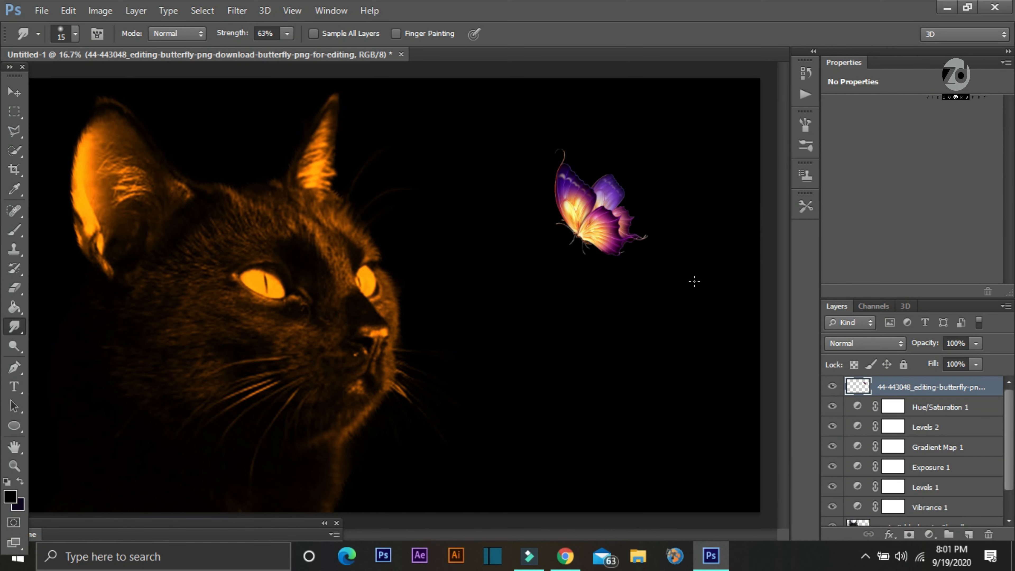
- Add a Gradient Map adjustment layer above the butterfly and clip it to the butterfly layer
{"action": "left_click", "coordinate": [929, 536]}
{"action": "left_click", "coordinate": [941, 508]}
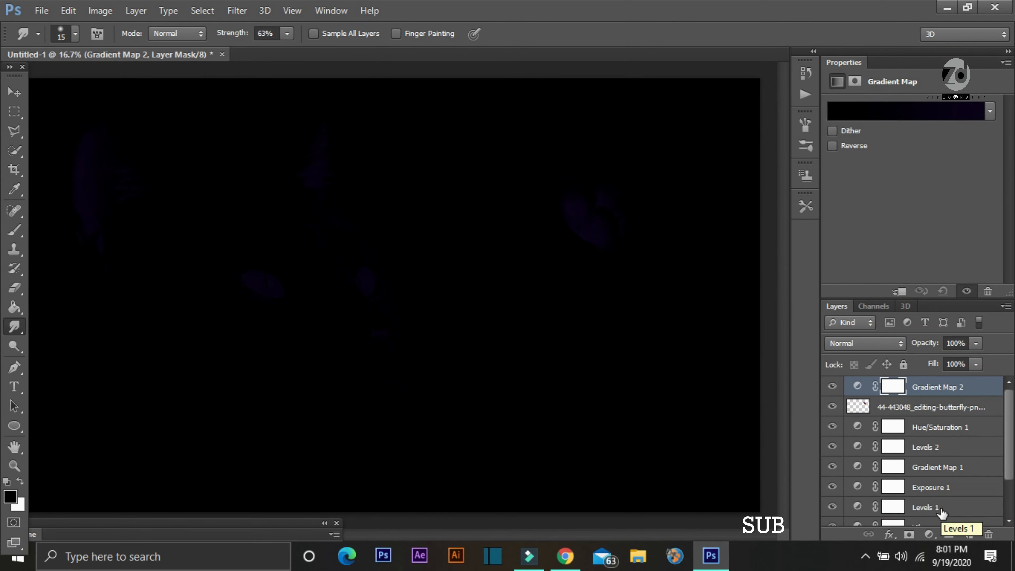
{"action": "left_click", "coordinate": [902, 293]}
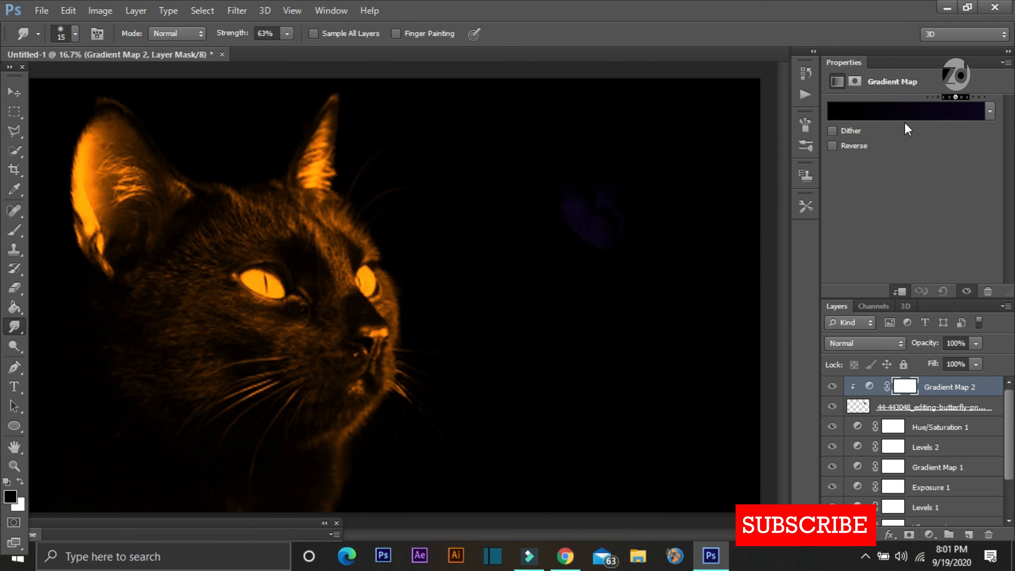
- Set the butterfly's gradient map to the Violet, Orange preset and change its violet stop to black (000000)
{"action": "left_click", "coordinate": [907, 111]}
{"action": "left_click", "coordinate": [678, 281]}
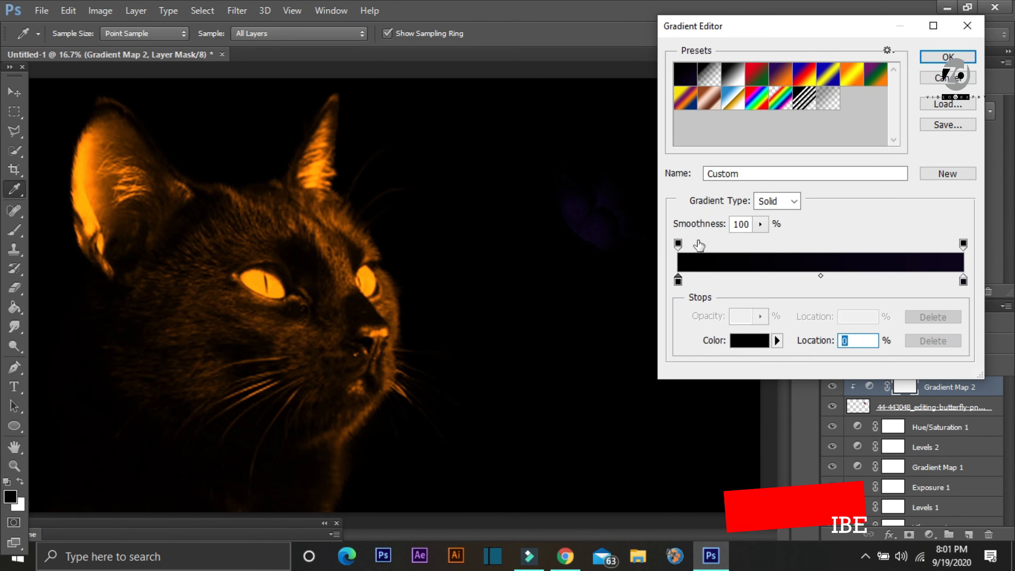
{"action": "left_click", "coordinate": [781, 75]}
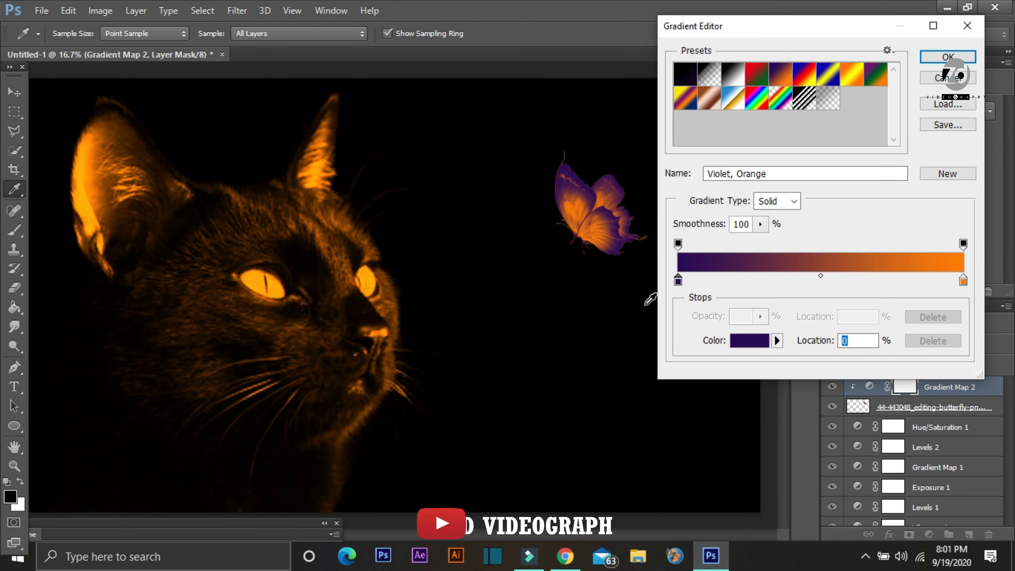
{"action": "left_click", "coordinate": [750, 341]}
{"action": "left_click_drag", "start_coordinate": [681, 377], "coordinate": [572, 482]}
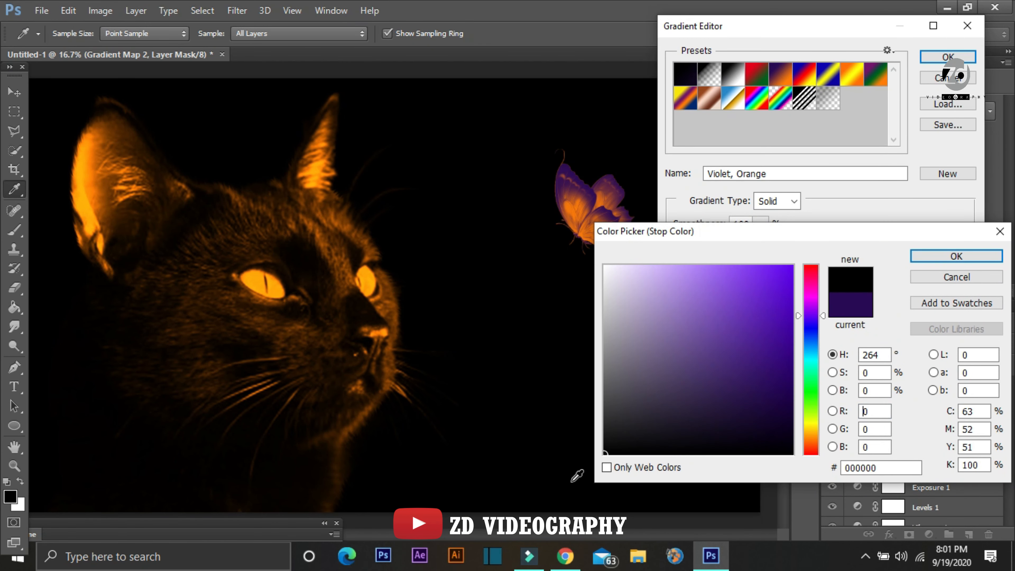
{"action": "left_click", "coordinate": [957, 256]}
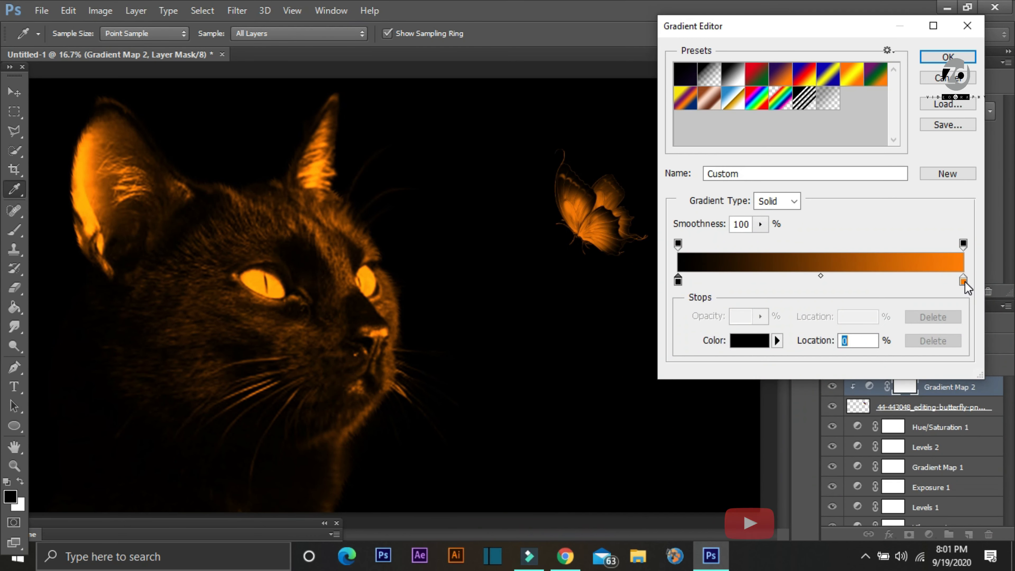
{"action": "left_click", "coordinate": [954, 58]}
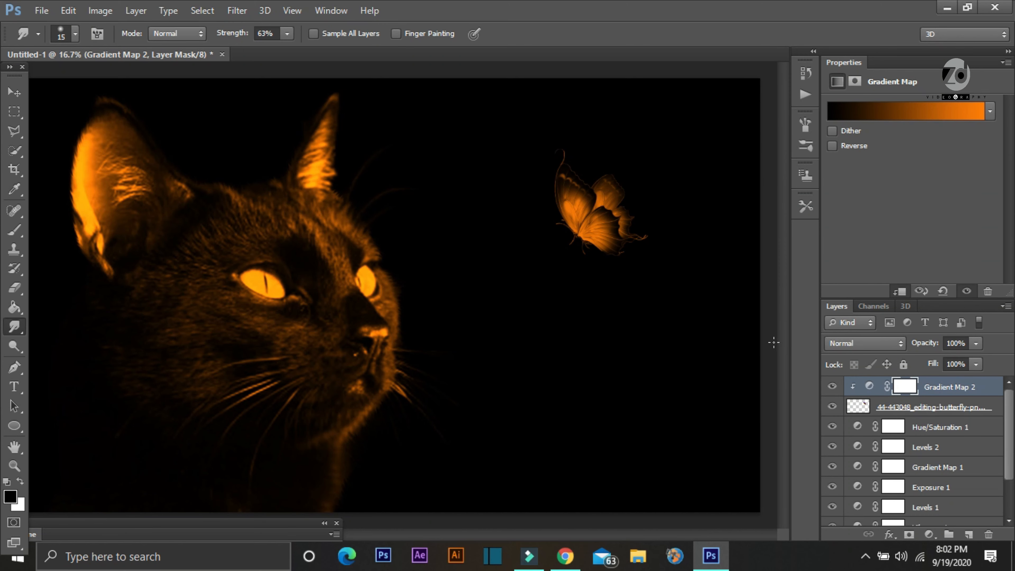
- Add an Exposure adjustment layer clipped to the butterfly with Exposure +5.69, Offset -0.0092 and Gamma Correction 0.73
{"action": "left_click", "coordinate": [930, 535]}
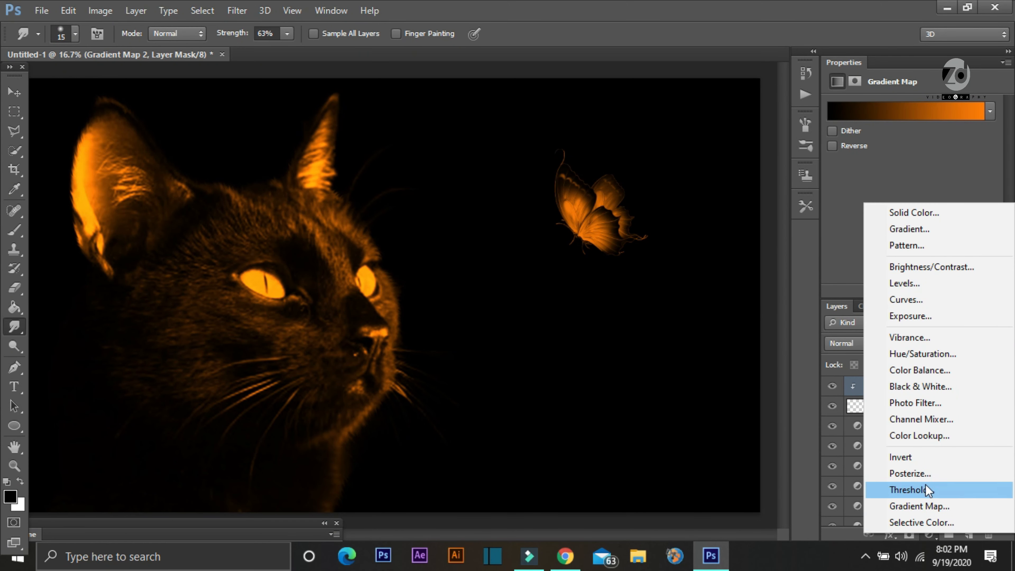
{"action": "left_click", "coordinate": [919, 316]}
{"action": "left_click_drag", "start_coordinate": [912, 145], "coordinate": [965, 146]}
{"action": "left_click", "coordinate": [900, 291]}
{"action": "mouse_move", "coordinate": [912, 177]}
{"action": "left_mouse_down"}
{"action": "mouse_move", "coordinate": [924, 205]}
{"action": "mouse_move", "coordinate": [930, 198]}
{"action": "left_mouse_up"}
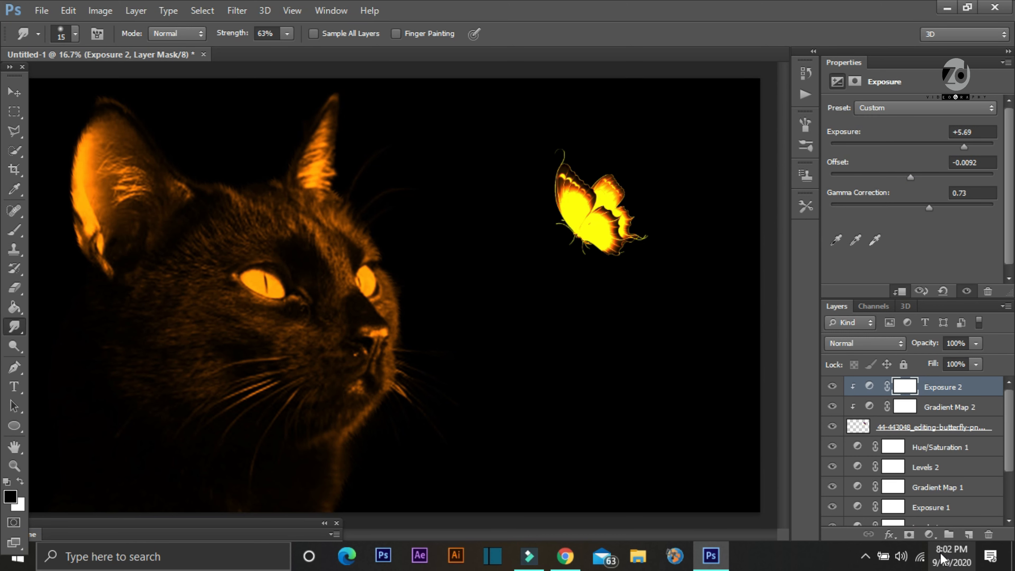
- Add a Levels adjustment layer clipped to the butterfly with the white input level at about 109
{"action": "left_click", "coordinate": [929, 534]}
{"action": "left_click", "coordinate": [917, 296]}
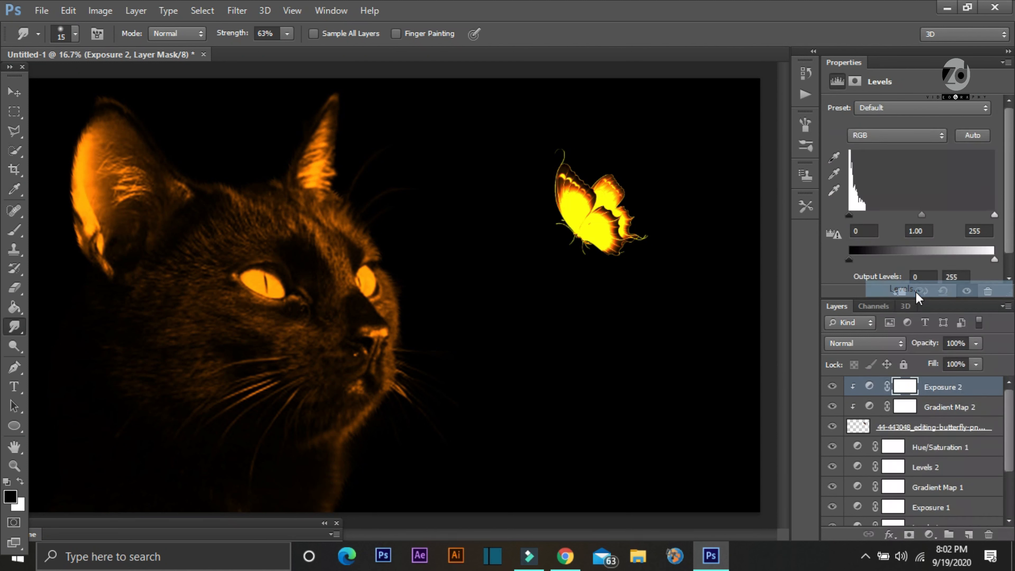
{"action": "left_click_drag", "start_coordinate": [994, 214], "coordinate": [906, 216]}
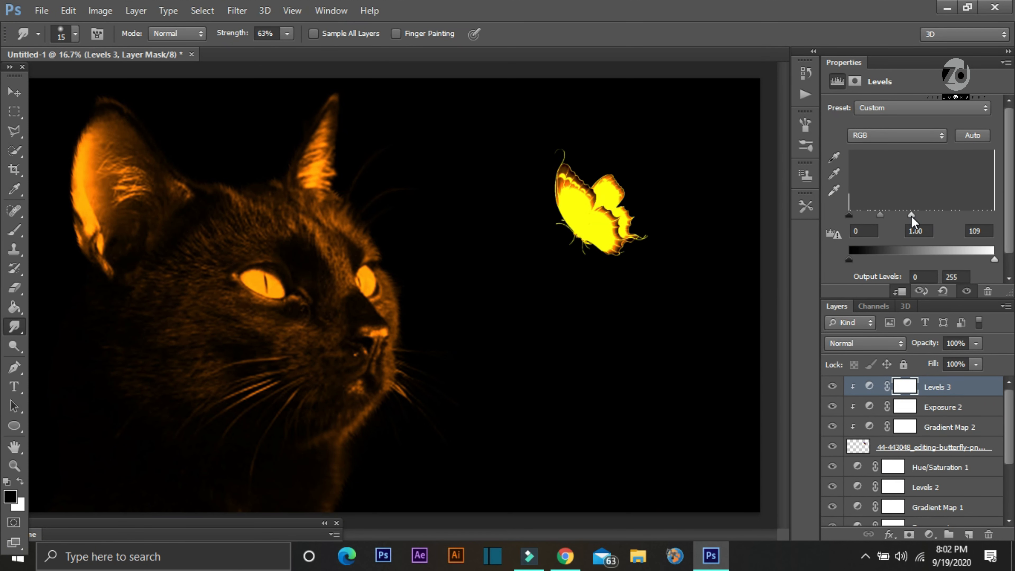
- Add a Curves adjustment layer clipped to the butterfly and shape an S-curve with raised highlights and lowered shadows
{"action": "left_click", "coordinate": [929, 534]}
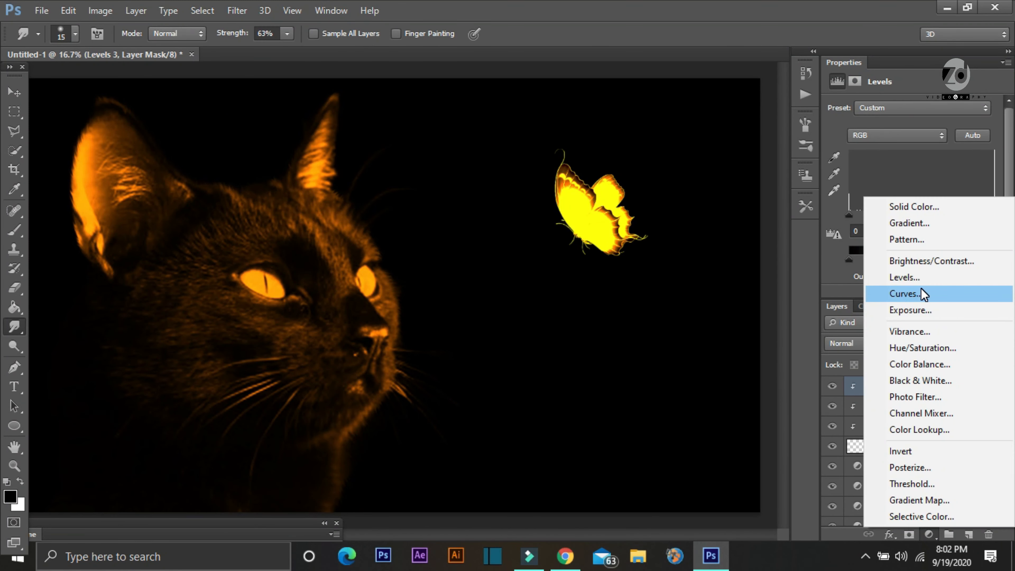
{"action": "left_click", "coordinate": [921, 291]}
{"action": "left_click_drag", "start_coordinate": [953, 180], "coordinate": [956, 164]}
{"action": "left_click", "coordinate": [900, 292]}
{"action": "left_click_drag", "start_coordinate": [888, 246], "coordinate": [901, 248]}
{"action": "left_click", "coordinate": [832, 488]}
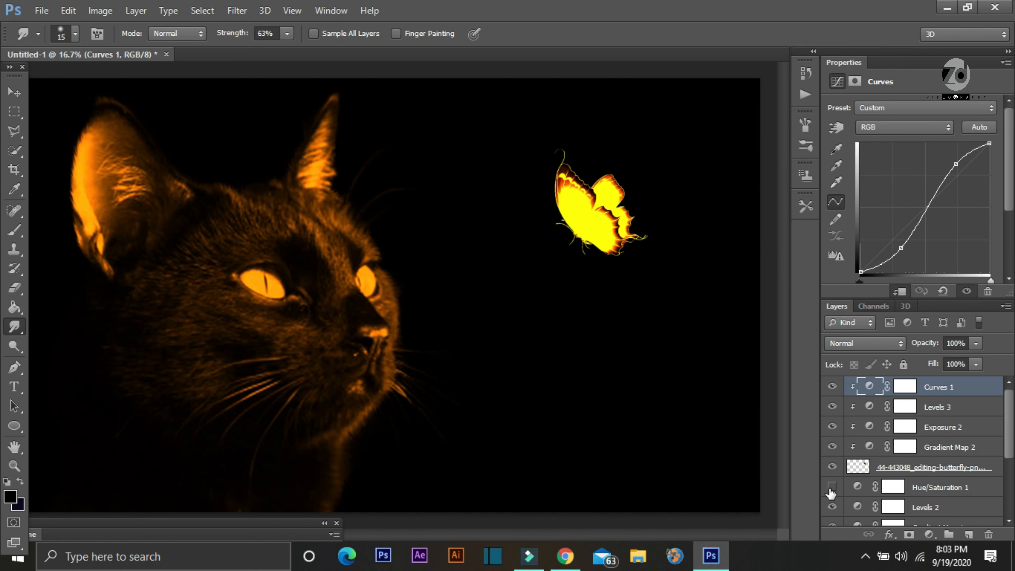
{"action": "left_click", "coordinate": [471, 181]}
{"action": "left_click", "coordinate": [520, 220]}
- Place the 6926173_preview sparkle image and enlarge it to cover the butterfly and the canvas area from the cat's face outward
{"action": "left_click", "coordinate": [42, 11]}
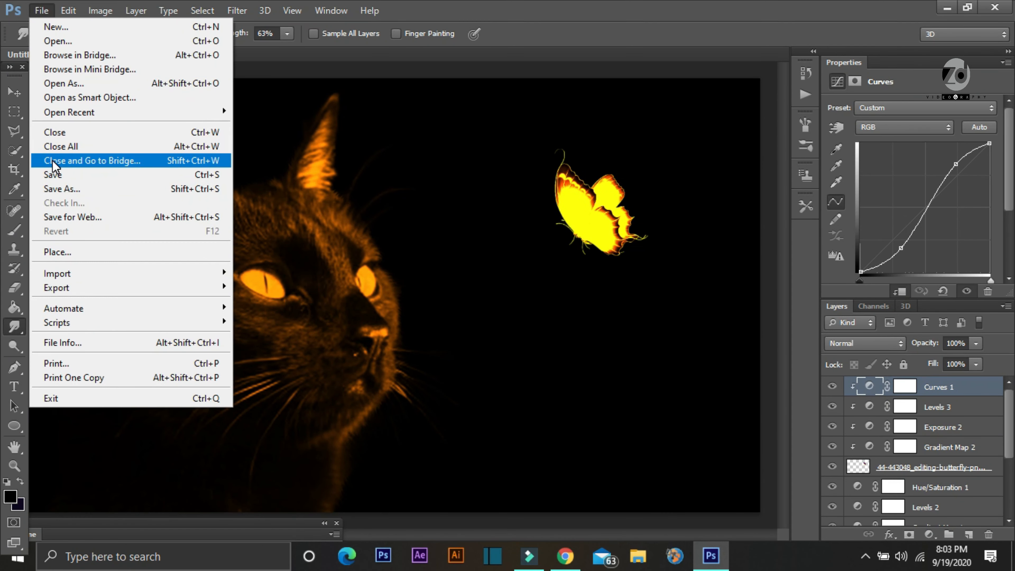
{"action": "left_click", "coordinate": [54, 252]}
{"action": "double_click", "coordinate": [478, 117]}
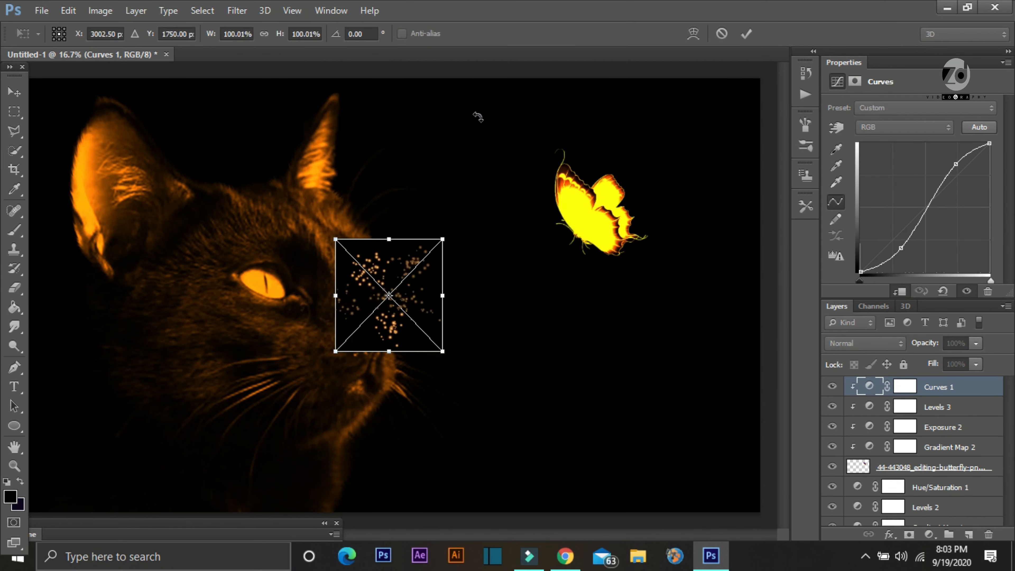
{"action": "left_click_drag", "start_coordinate": [427, 296], "coordinate": [626, 184]}
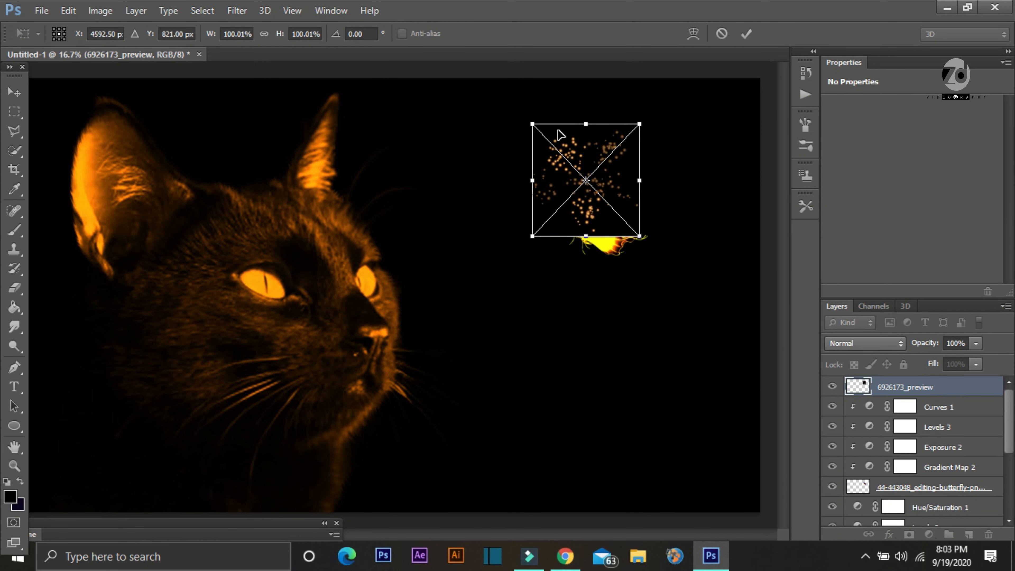
{"action": "left_click_drag", "start_coordinate": [532, 123], "coordinate": [211, 6]}
{"action": "left_click_drag", "start_coordinate": [641, 236], "coordinate": [714, 438]}
{"action": "left_click_drag", "start_coordinate": [618, 325], "coordinate": [590, 397]}
{"action": "left_click", "coordinate": [745, 33]}
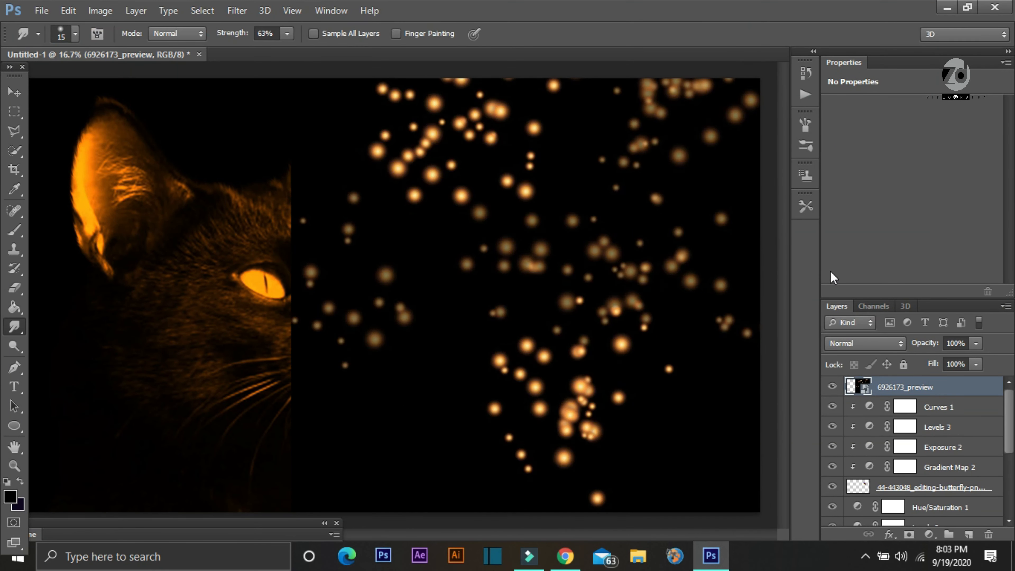
- Set the sparkle layer's blend mode to Screen and rasterize the layer
{"action": "left_click", "coordinate": [864, 343]}
{"action": "left_click", "coordinate": [840, 127]}
{"action": "left_click", "coordinate": [585, 268]}
{"action": "left_click", "coordinate": [518, 227]}
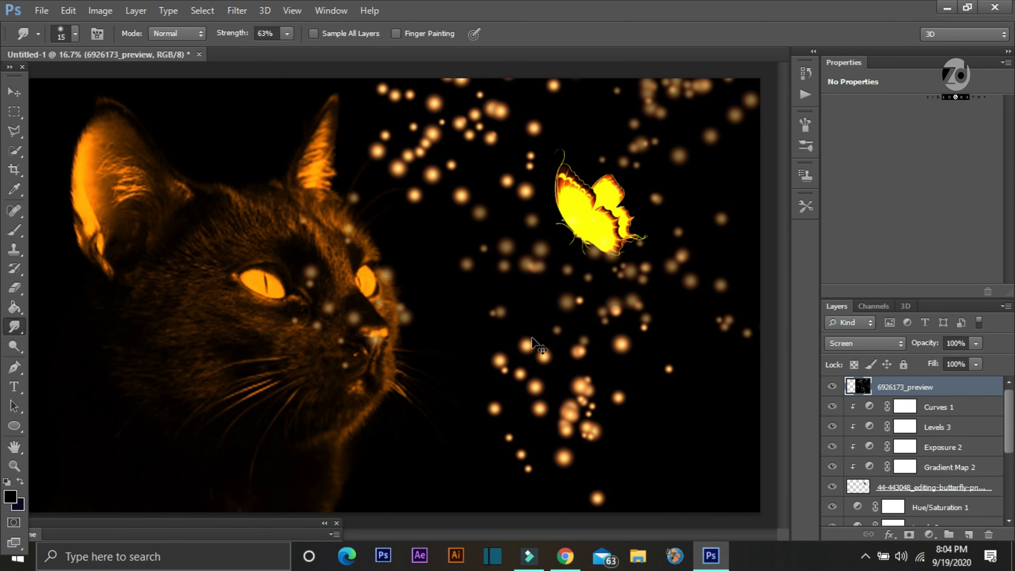
- Scale the sparkle layer down to about 75.6% and position it around the butterfly
{"action": "key", "text": "ctrl+t"}
{"action": "key", "text": "ctrl+minus"}
{"action": "key", "text": "ctrl+minus"}
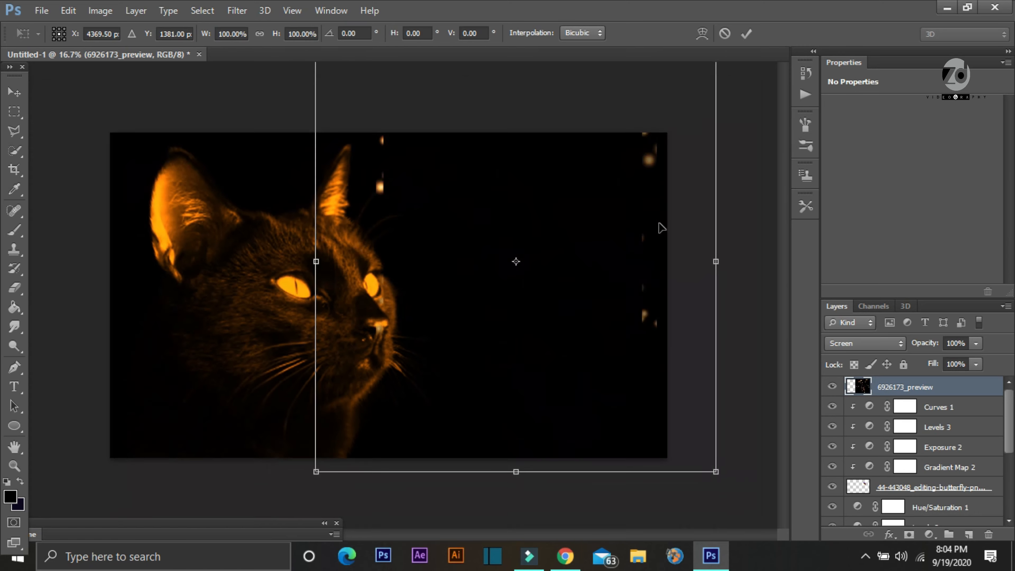
{"action": "left_click_drag", "start_coordinate": [606, 132], "coordinate": [544, 199]}
{"action": "left_click_drag", "start_coordinate": [504, 286], "coordinate": [545, 235]}
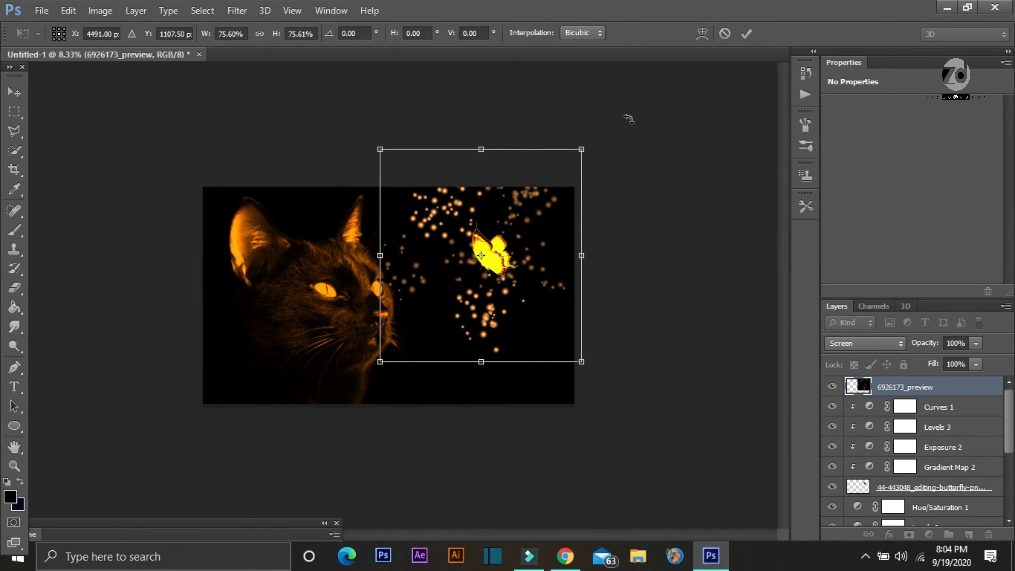
{"action": "left_click", "coordinate": [747, 34]}
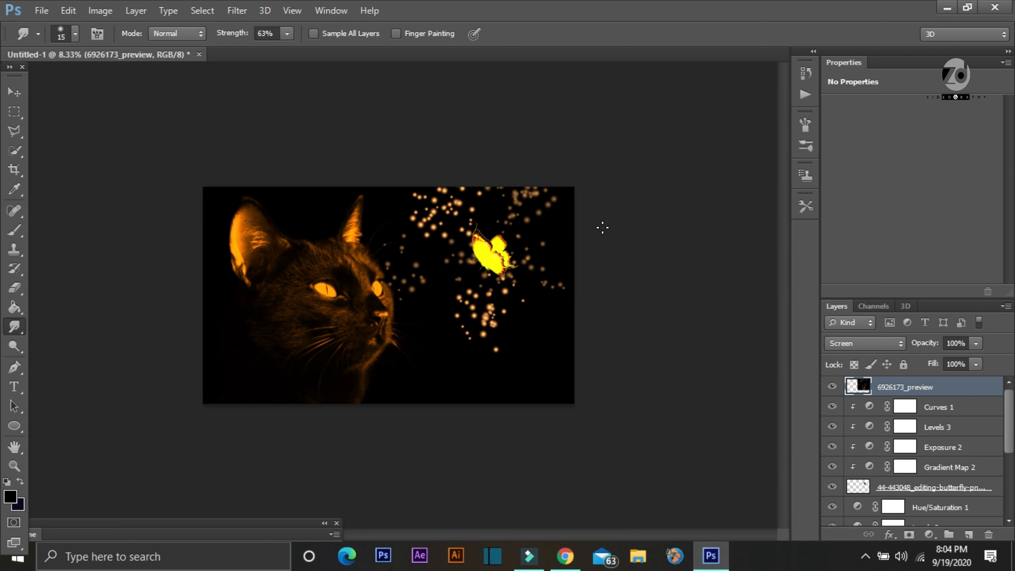
{"action": "key", "text": "ctrl+plus"}
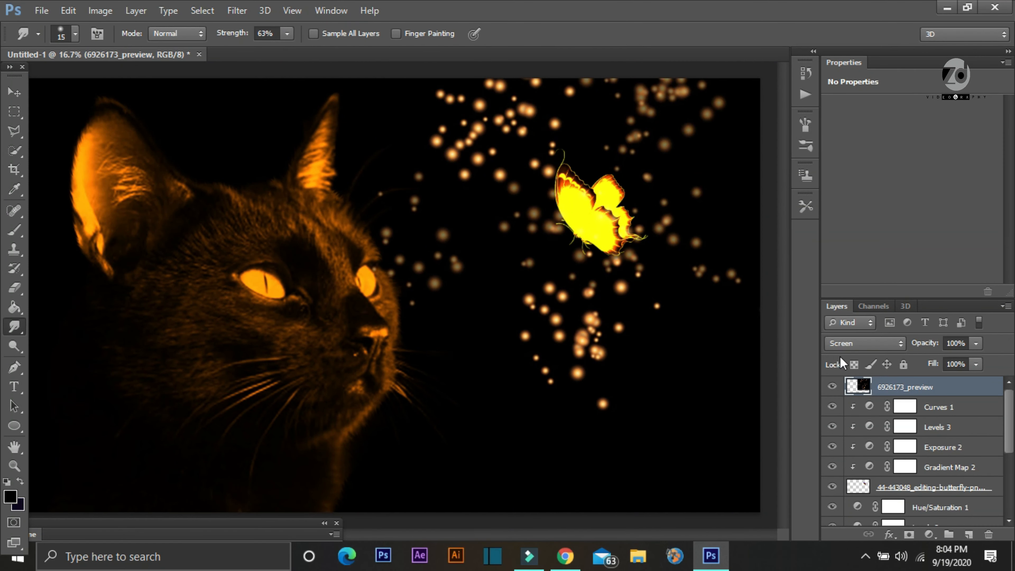
- Add a Gradient Map adjustment layer clipped to the sparkle layer
{"action": "left_click", "coordinate": [927, 535]}
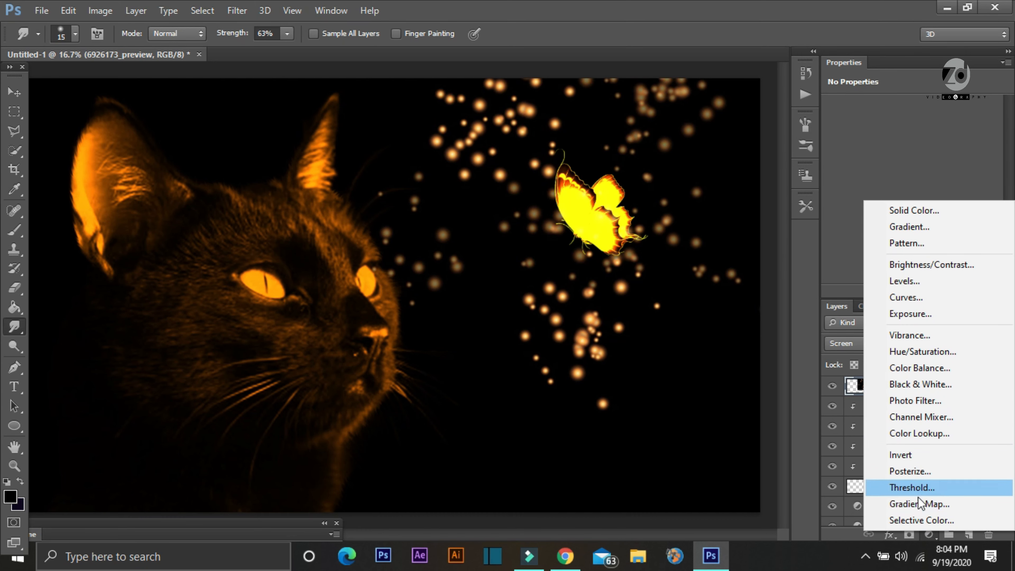
{"action": "left_click", "coordinate": [918, 504]}
{"action": "left_click", "coordinate": [899, 291]}
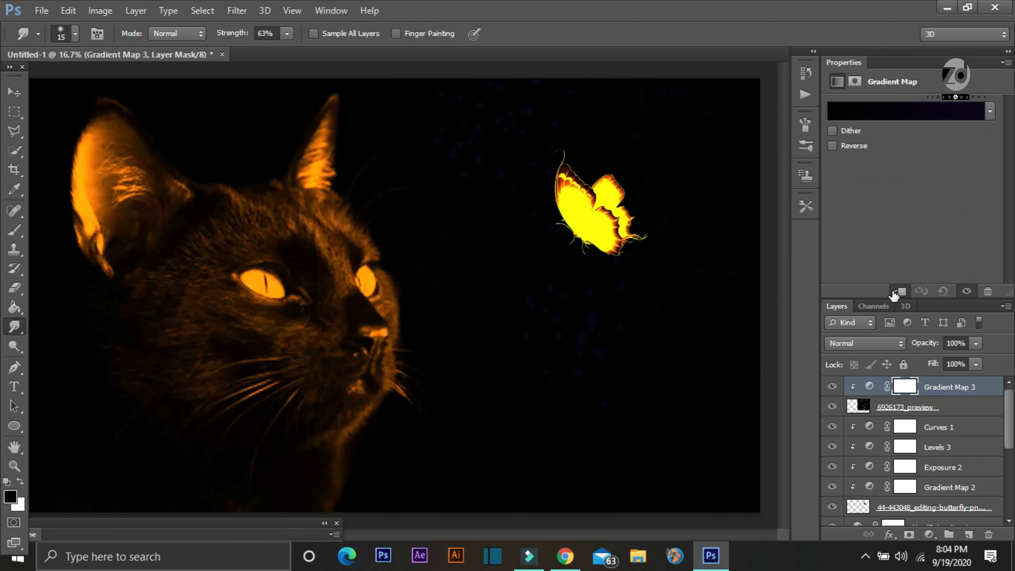
- Apply the Violet, Orange preset to the sparkle gradient map and recolour its violet stop to near-black
{"action": "left_click", "coordinate": [892, 114]}
{"action": "left_click", "coordinate": [678, 282]}
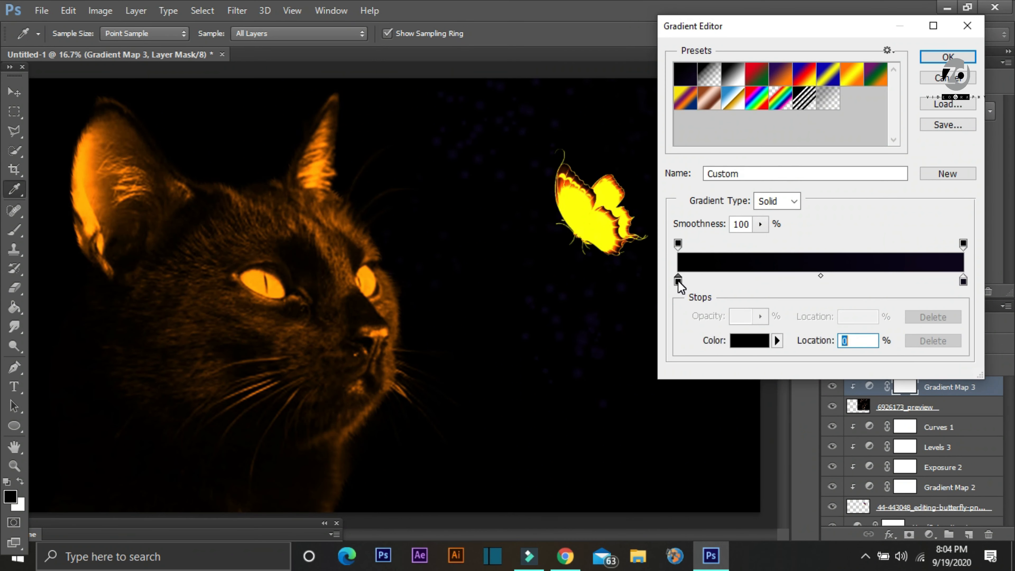
{"action": "left_click", "coordinate": [747, 348]}
{"action": "left_click", "coordinate": [957, 256]}
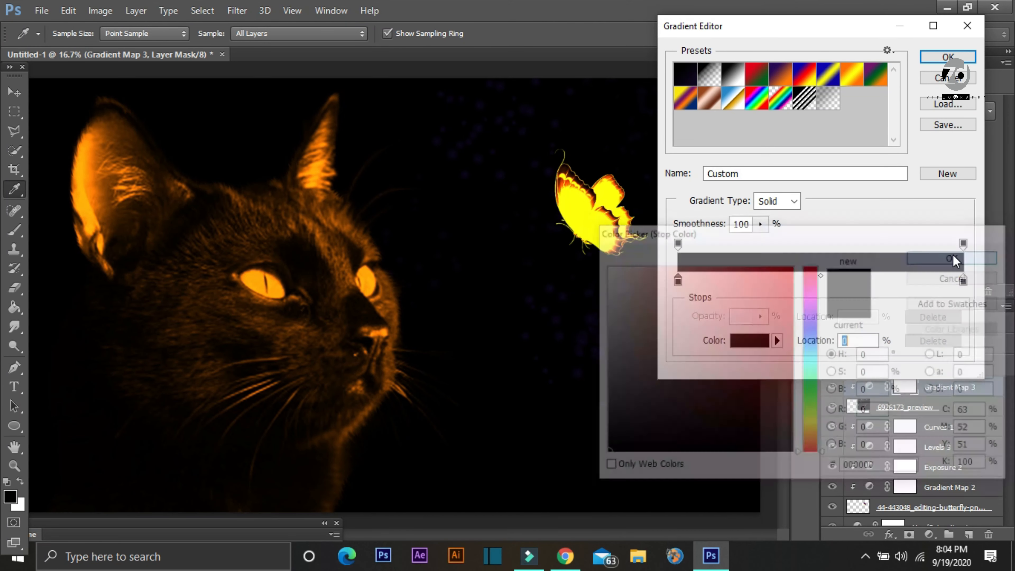
{"action": "left_click", "coordinate": [780, 78]}
{"action": "left_click", "coordinate": [679, 281]}
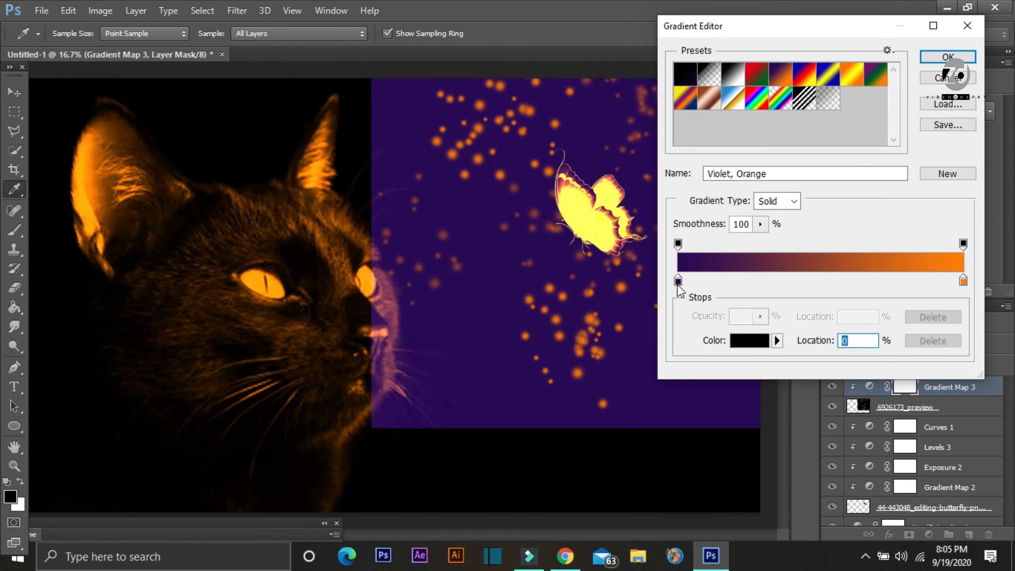
{"action": "left_click", "coordinate": [750, 341]}
{"action": "left_click", "coordinate": [604, 455]}
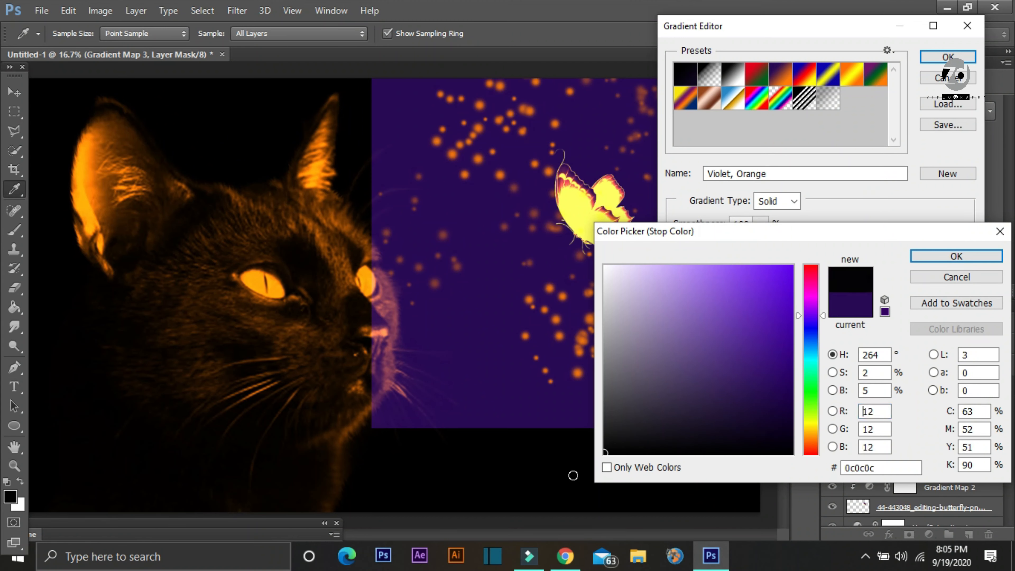
{"action": "left_click", "coordinate": [964, 253]}
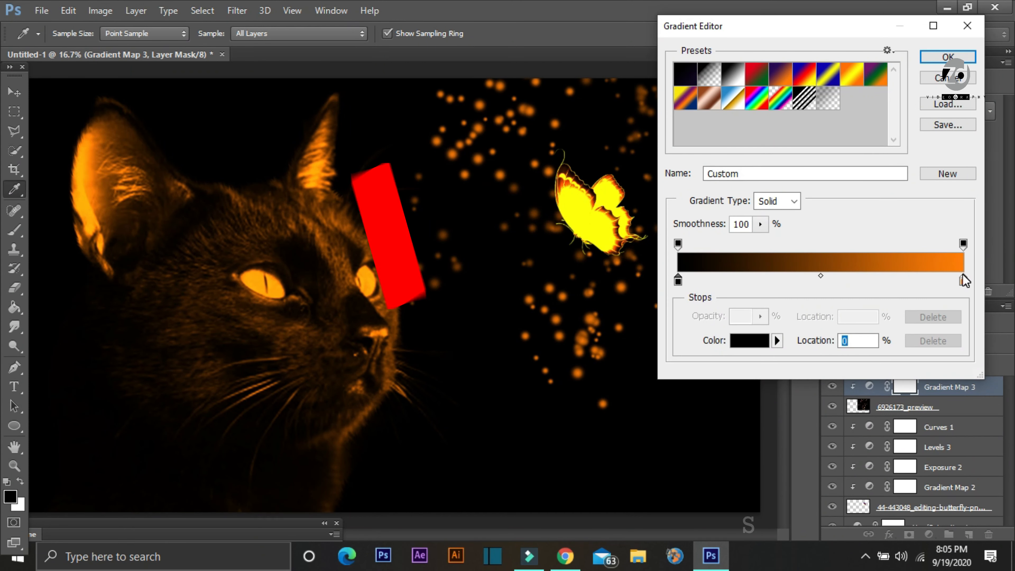
{"action": "left_click", "coordinate": [948, 57]}
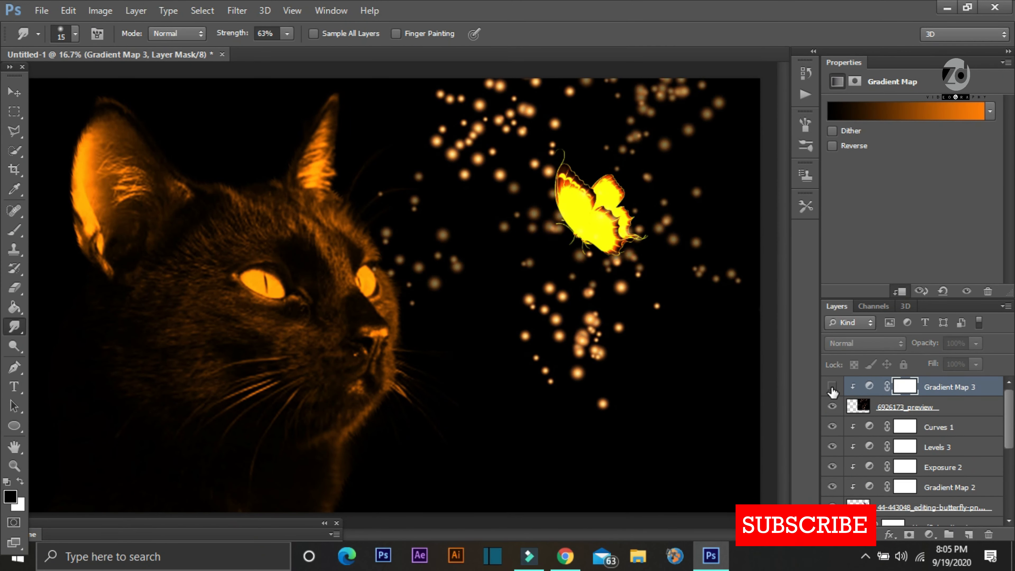
- Add an Exposure adjustment layer clipped to the sparkles with exposure set to +0.06
{"action": "left_click", "coordinate": [929, 534]}
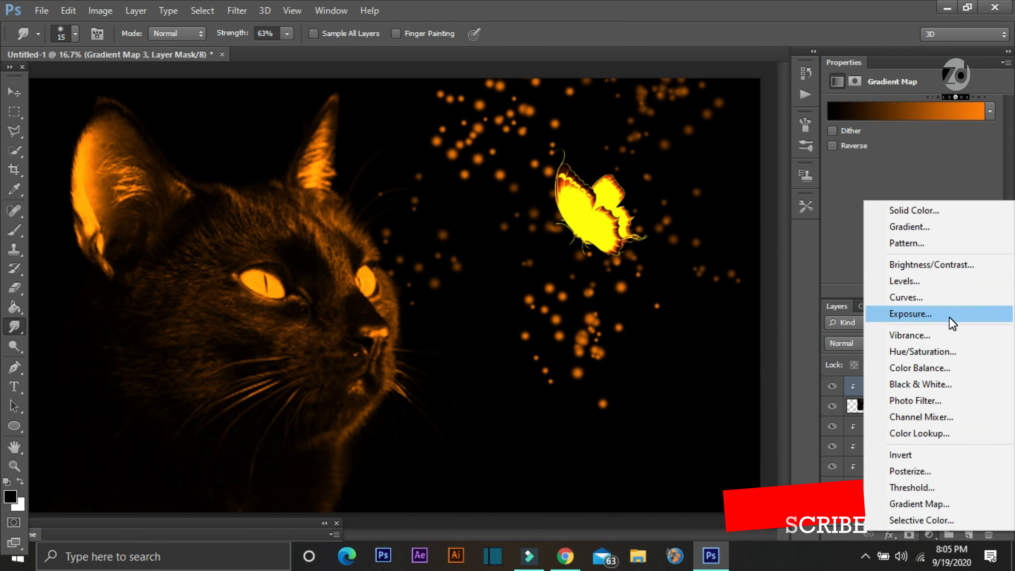
{"action": "left_click", "coordinate": [944, 317]}
{"action": "mouse_move", "coordinate": [910, 144]}
{"action": "left_mouse_down"}
{"action": "mouse_move", "coordinate": [929, 144]}
{"action": "mouse_move", "coordinate": [902, 144]}
{"action": "mouse_move", "coordinate": [913, 141]}
{"action": "left_mouse_up"}
{"action": "left_click", "coordinate": [900, 292]}
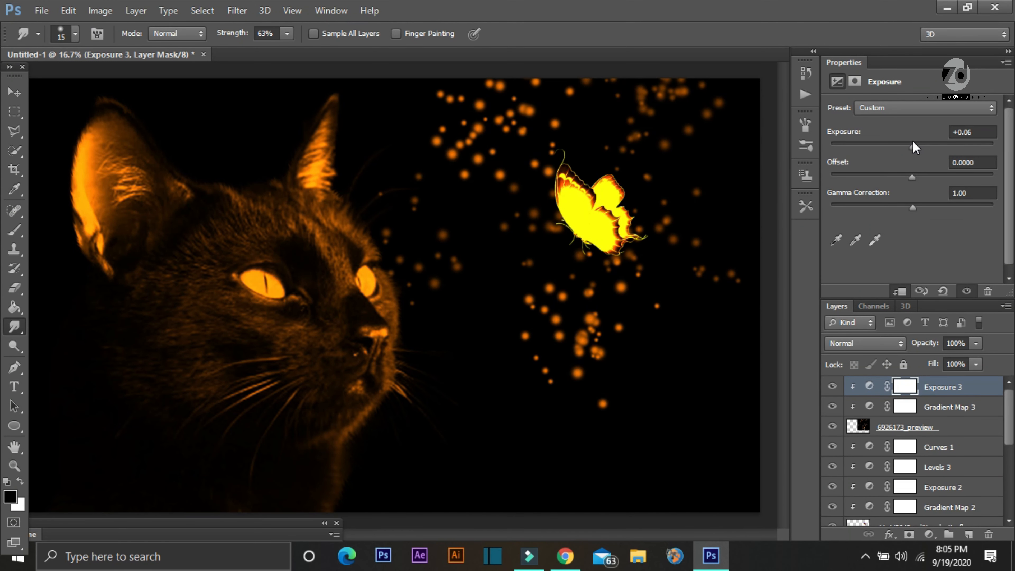
{"action": "key", "text": "ctrl+j"}
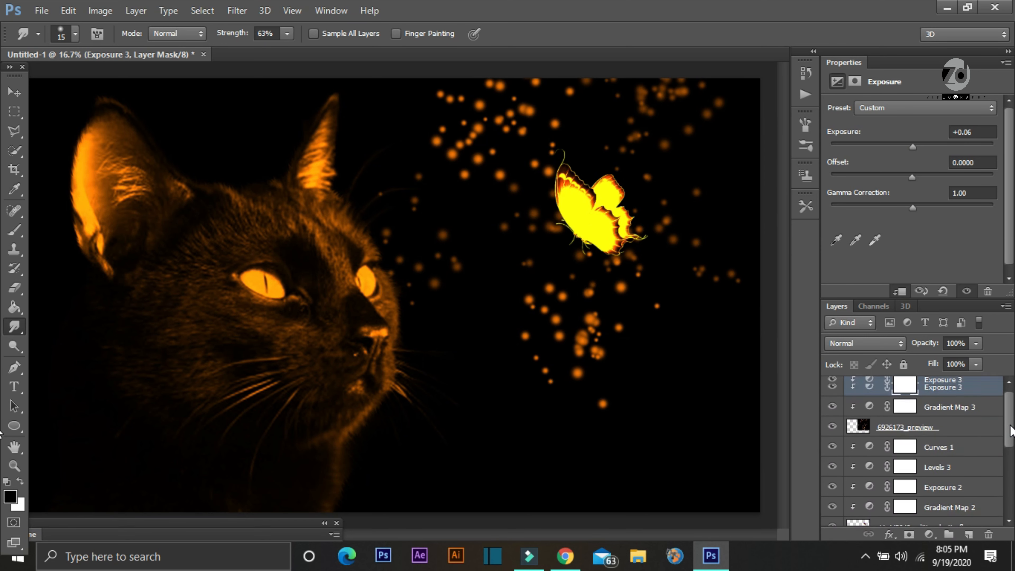
- Add a Levels adjustment layer clipped to the sparkles and set the white input level to 226
{"action": "left_click", "coordinate": [930, 535]}
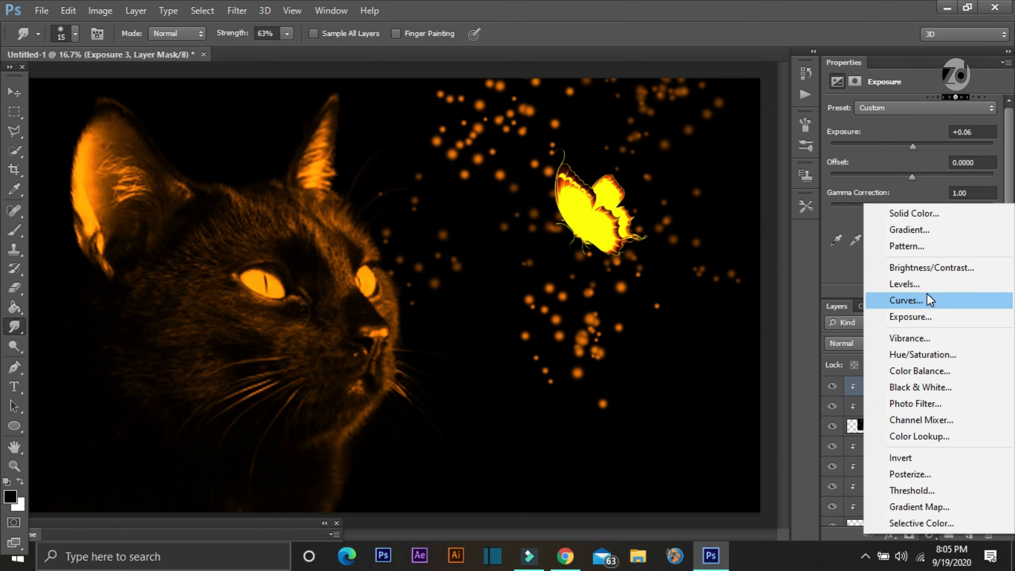
{"action": "left_click", "coordinate": [900, 280]}
{"action": "left_click", "coordinate": [902, 292]}
{"action": "left_click_drag", "start_coordinate": [994, 215], "coordinate": [975, 215]}
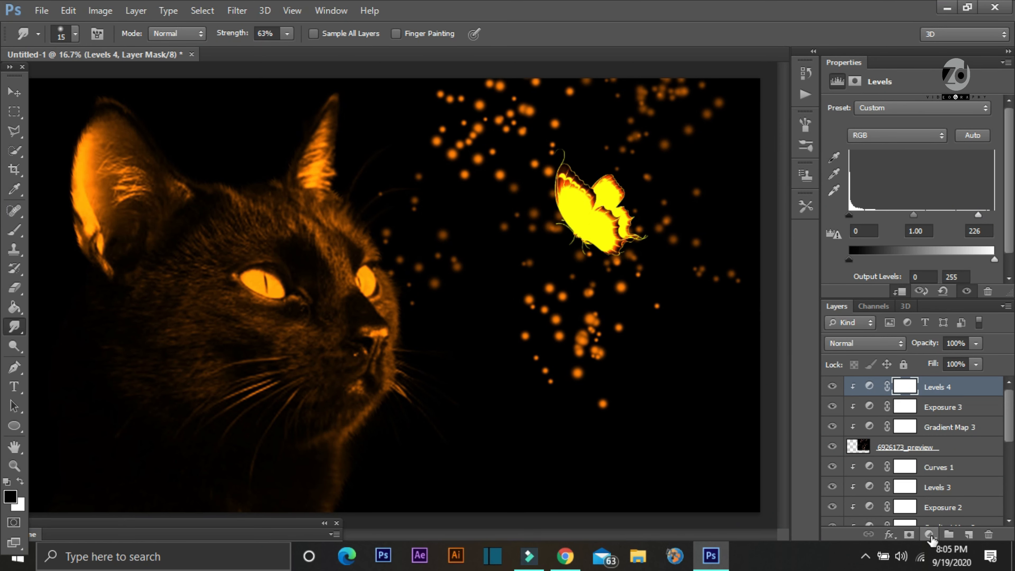
- Add a Curves adjustment layer clipped to the sparkles and place a control point in the highlights
{"action": "left_click", "coordinate": [930, 535]}
{"action": "left_click", "coordinate": [918, 304]}
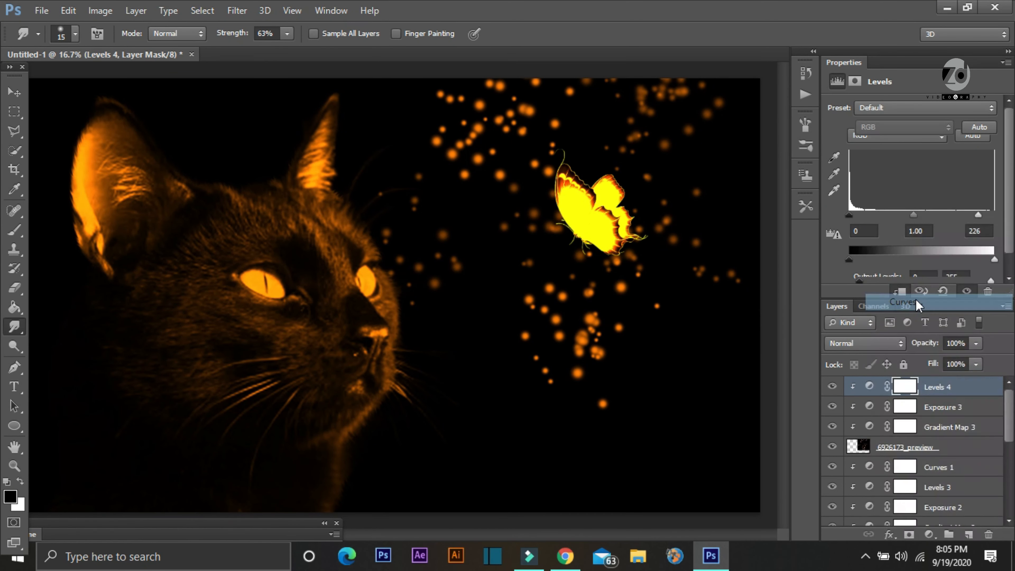
{"action": "left_click", "coordinate": [900, 292]}
{"action": "left_click_drag", "start_coordinate": [957, 176], "coordinate": [958, 175]}
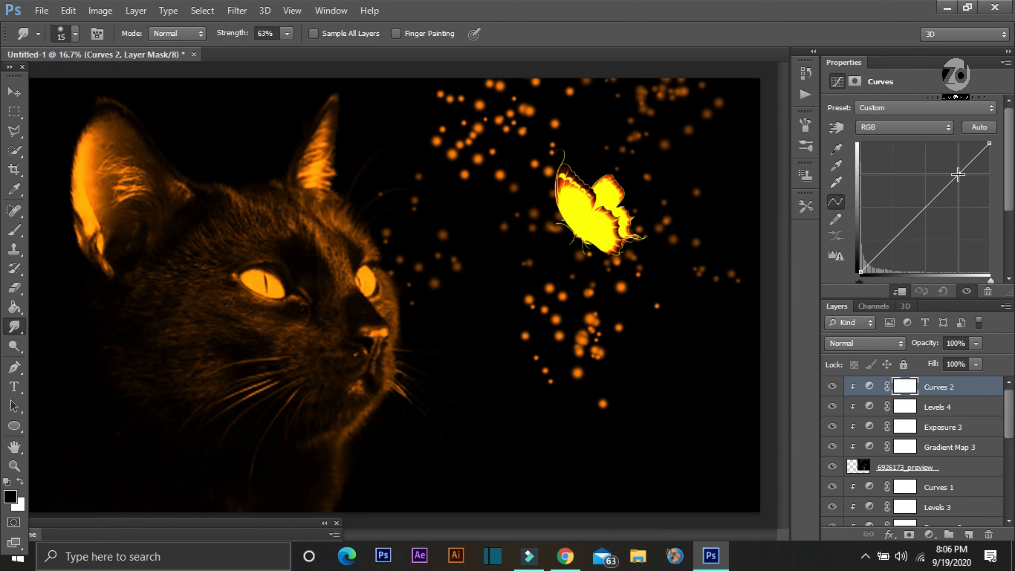
- Create a new layer named shine above the sparkle adjustments and activate the Brush tool
{"action": "left_click", "coordinate": [970, 536]}
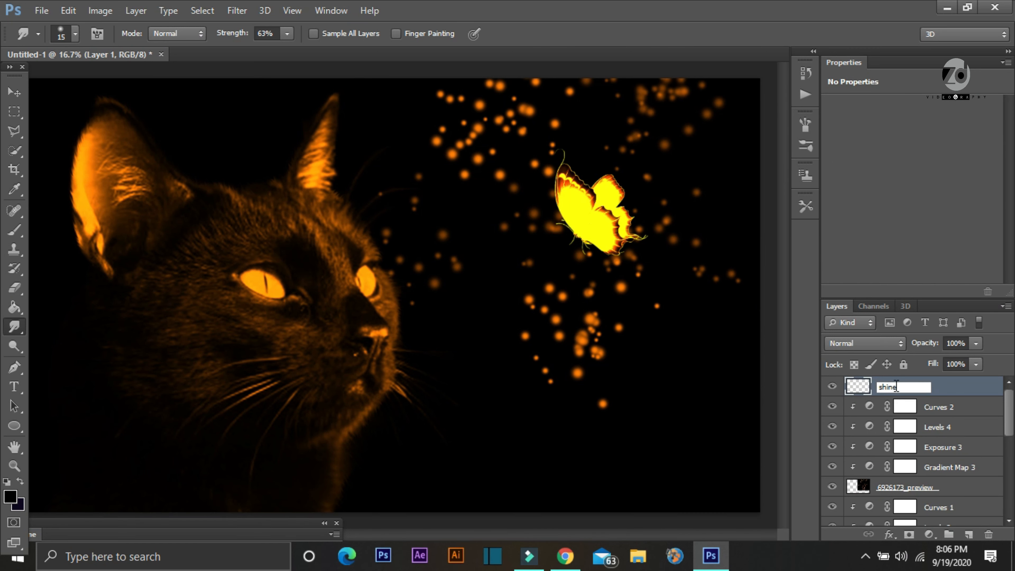
{"action": "key", "text": "Return"}
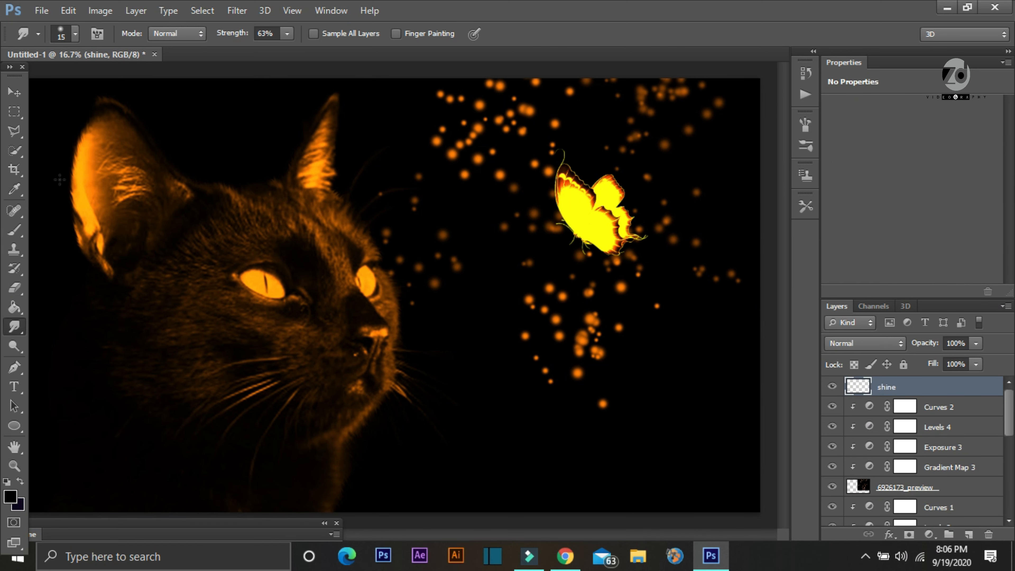
{"action": "left_click", "coordinate": [15, 231]}
- Set the foreground colour to a bright, light yellow
{"action": "left_click", "coordinate": [10, 497]}
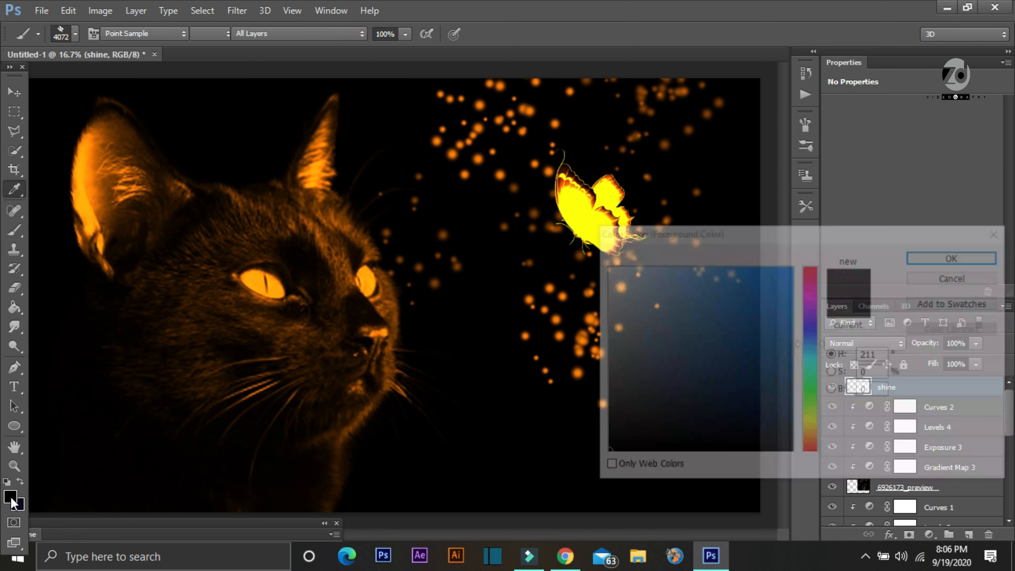
{"action": "left_click", "coordinate": [818, 430]}
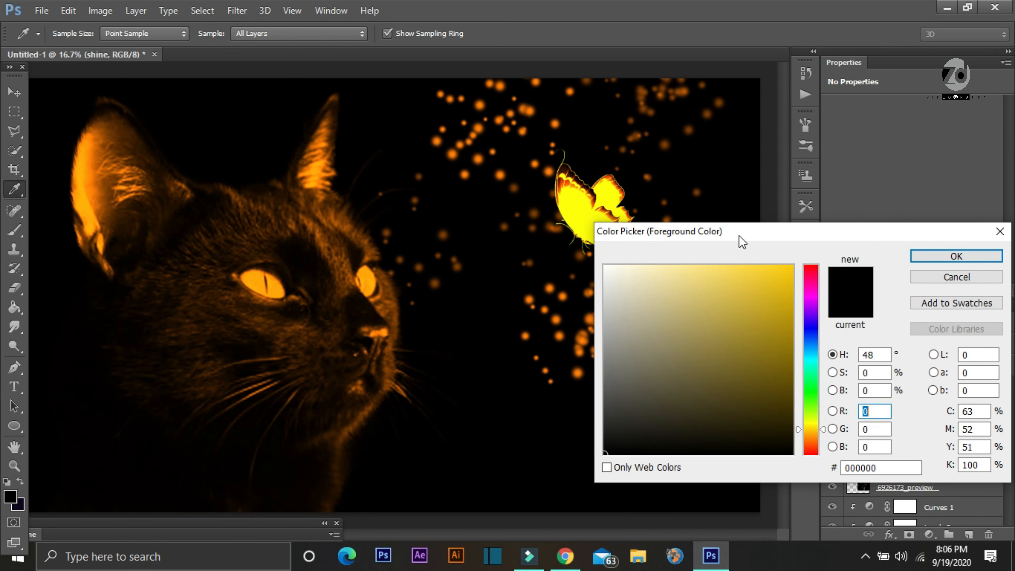
{"action": "mouse_move", "coordinate": [736, 267]}
{"action": "left_mouse_down"}
{"action": "mouse_move", "coordinate": [709, 265]}
{"action": "mouse_move", "coordinate": [714, 310]}
{"action": "mouse_move", "coordinate": [739, 259]}
{"action": "left_mouse_up"}
{"action": "left_click_drag", "start_coordinate": [823, 430], "coordinate": [817, 426]}
{"action": "left_click", "coordinate": [738, 266]}
{"action": "left_click", "coordinate": [956, 256]}
- Paint a yellow glow over the butterfly with a soft round brush at 2216 px, 0% hardness and 25% opacity
{"action": "key", "text": "b"}
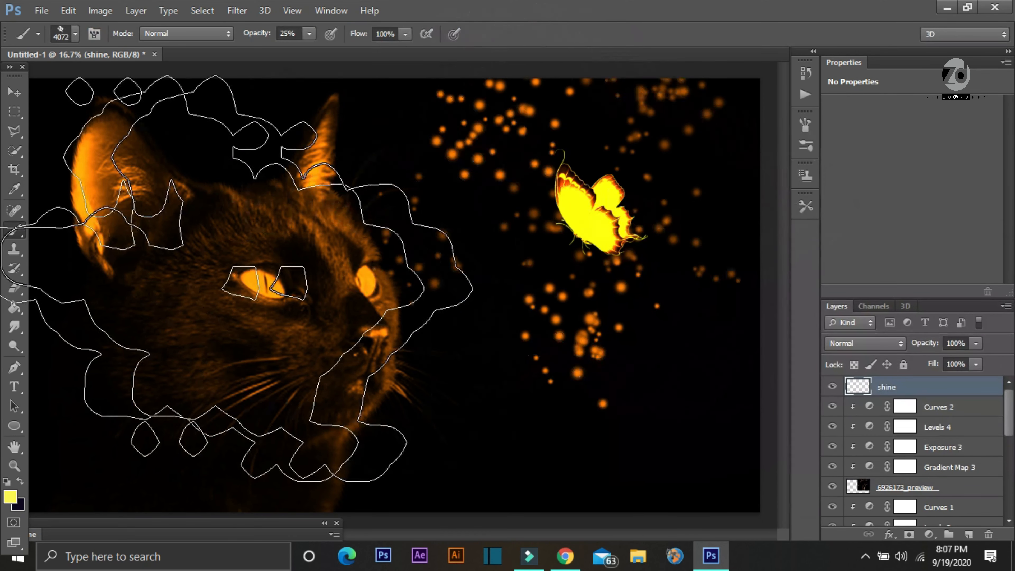
{"action": "left_click", "coordinate": [75, 34]}
{"action": "left_click", "coordinate": [38, 156]}
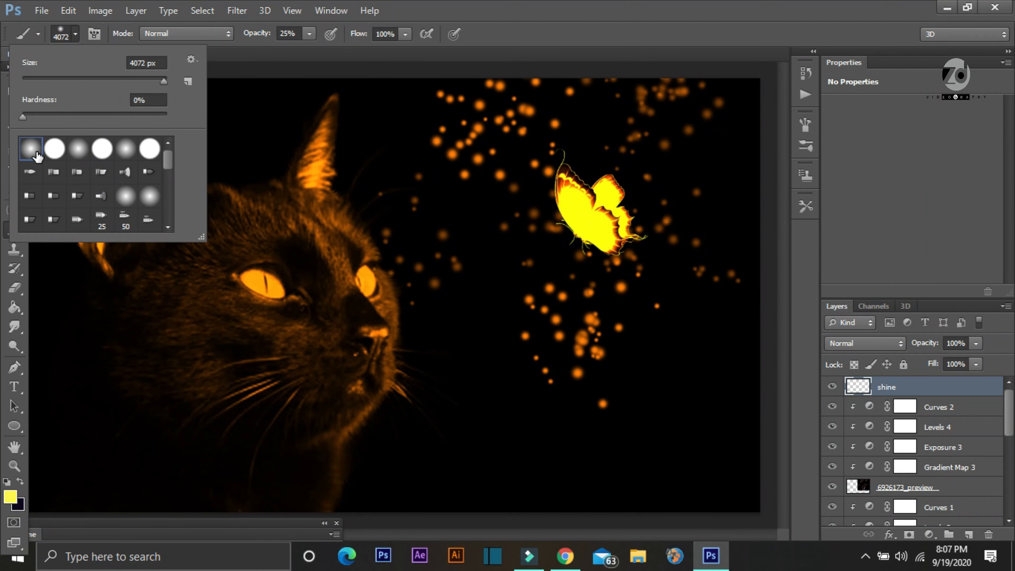
{"action": "right_click", "coordinate": [722, 282]}
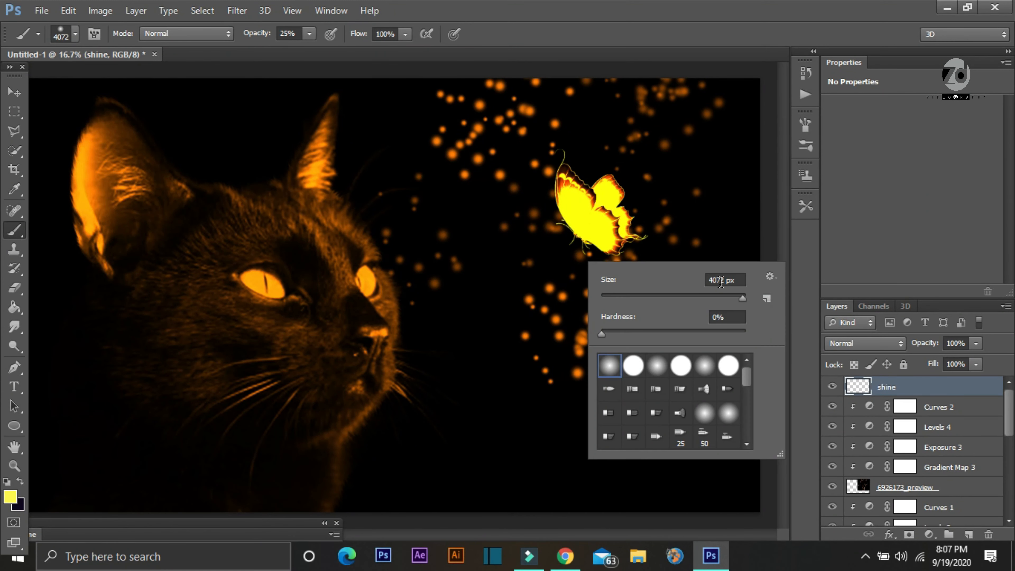
{"action": "left_click_drag", "start_coordinate": [741, 306], "coordinate": [735, 306]}
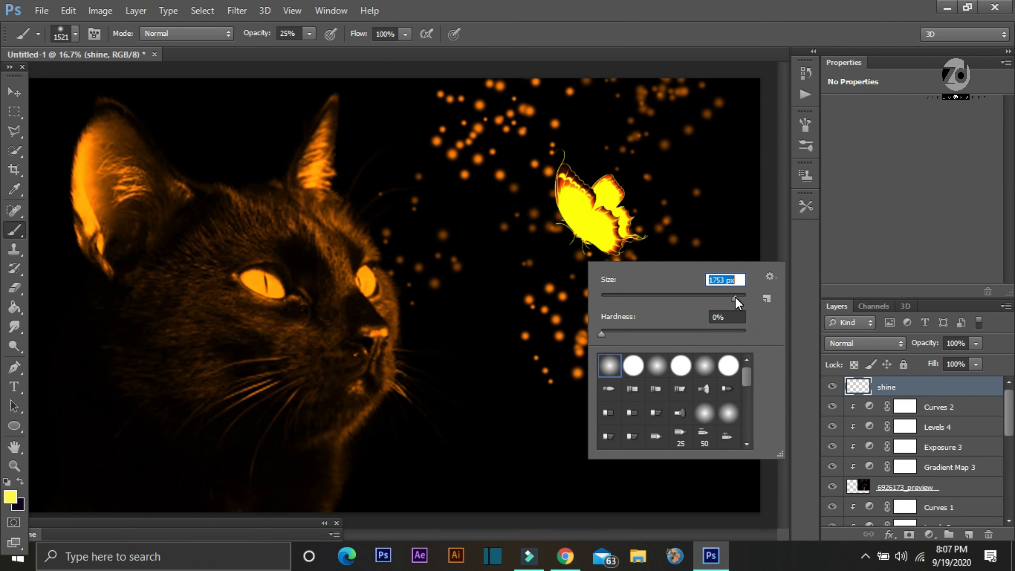
{"action": "key", "text": "Return"}
{"action": "left_click", "coordinate": [567, 227]}
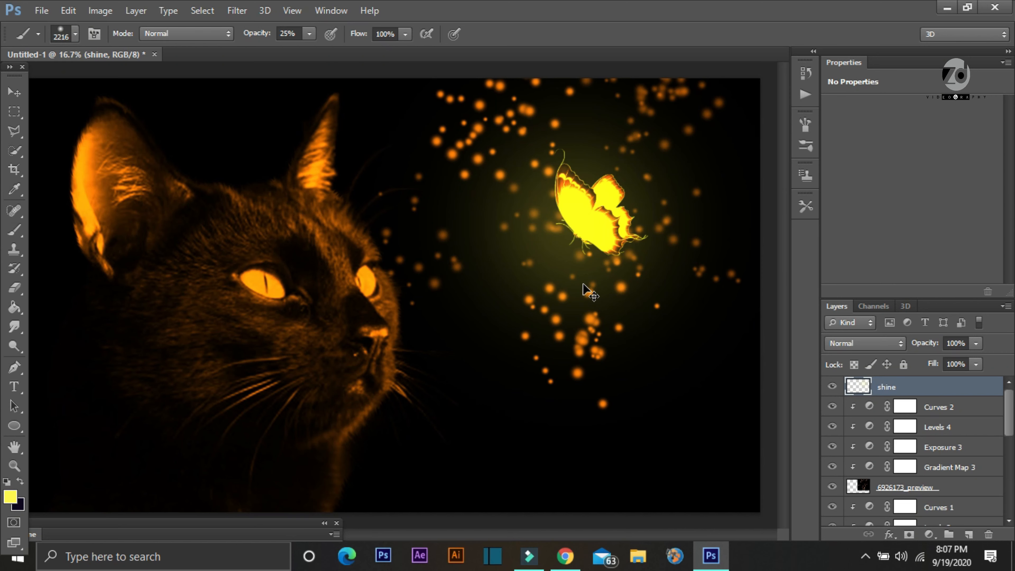
- Enlarge the yellow glow with Free Transform and centre it around the butterfly
{"action": "key", "text": "ctrl+t"}
{"action": "left_click_drag", "start_coordinate": [364, 434], "coordinate": [95, 536]}
{"action": "left_click_drag", "start_coordinate": [486, 317], "coordinate": [615, 217]}
{"action": "left_click", "coordinate": [746, 34]}
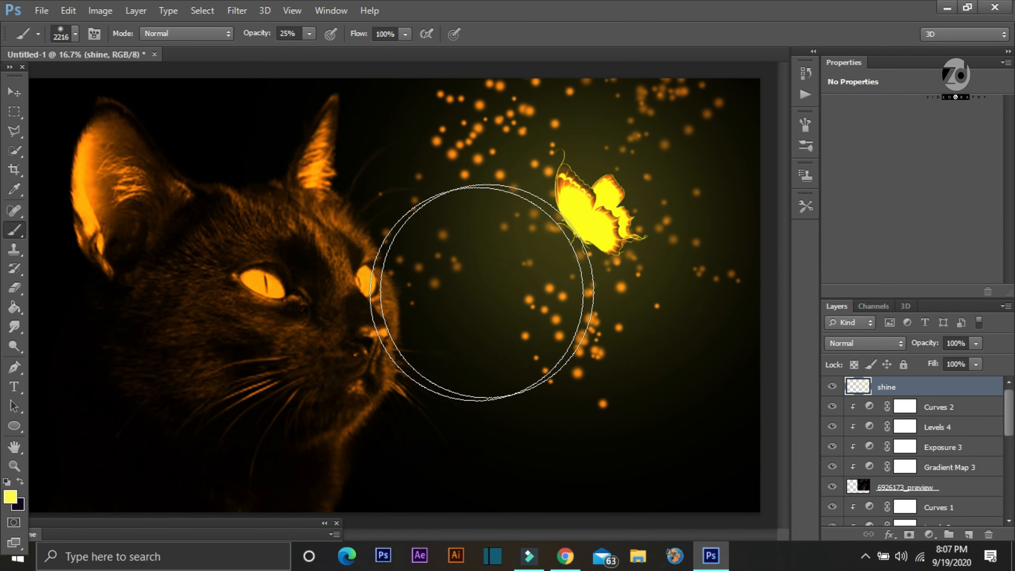
- Lower the shine layer's opacity to 77%
{"action": "left_click_drag", "start_coordinate": [936, 348], "coordinate": [918, 352]}
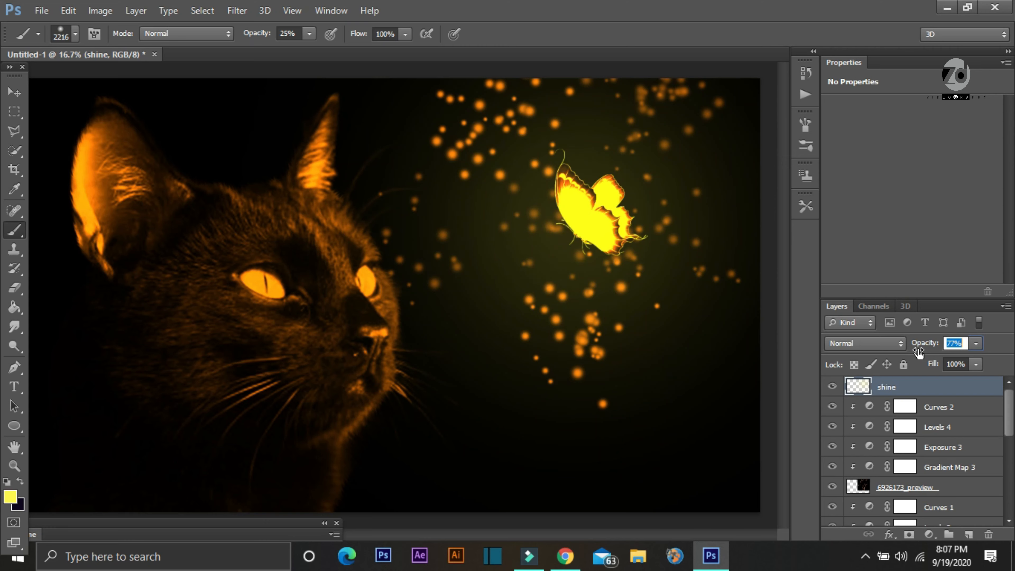
{"action": "key", "text": "ctrl+minus"}
{"action": "key", "text": "ctrl+minus"}
{"action": "key", "text": "ctrl+minus"}
{"action": "key", "text": "ctrl+plus"}
{"action": "key", "text": "ctrl+plus"}
{"action": "key", "text": "ctrl+plus"}
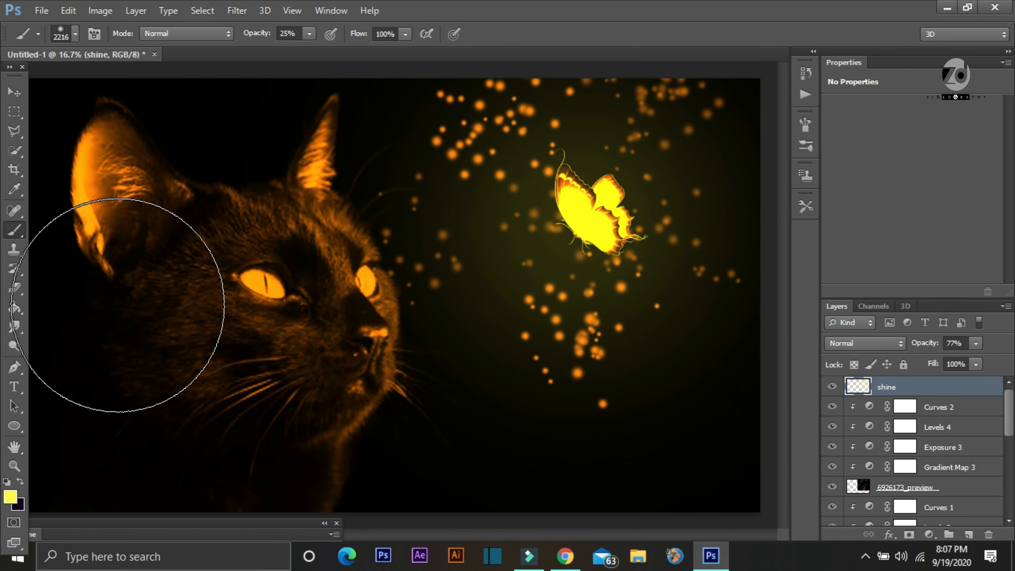
- Brighten the cat layer's forehead, muzzle and whiskers with the Dodge tool at 380 px, Shadows range and 100% exposure
{"action": "left_click", "coordinate": [12, 348]}
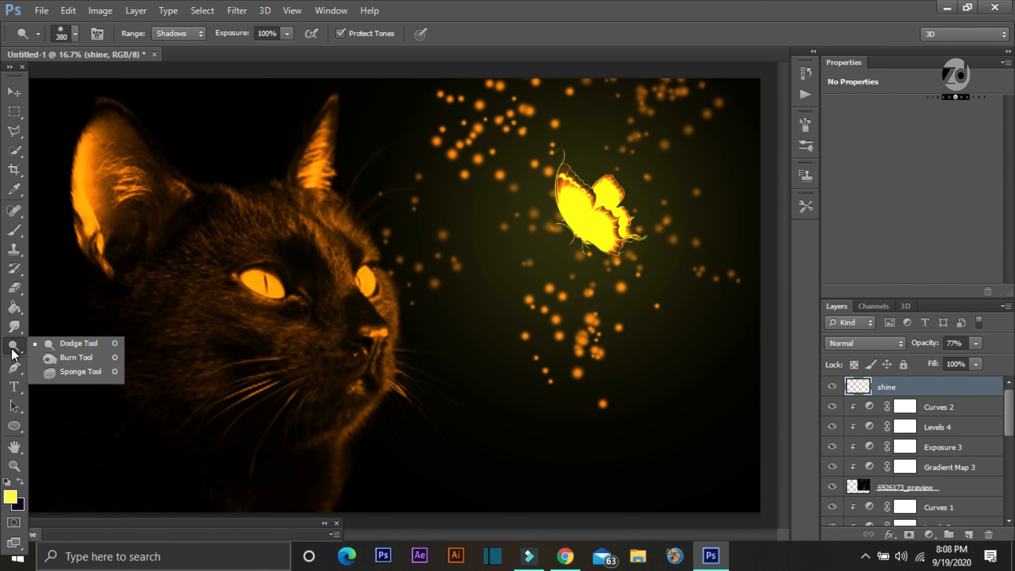
{"action": "left_click", "coordinate": [54, 347]}
{"action": "left_click_drag", "start_coordinate": [1010, 404], "coordinate": [1010, 480]}
{"action": "left_click", "coordinate": [932, 497]}
{"action": "mouse_move", "coordinate": [319, 134]}
{"action": "left_mouse_down"}
{"action": "mouse_move", "coordinate": [310, 174]}
{"action": "mouse_move", "coordinate": [338, 213]}
{"action": "mouse_move", "coordinate": [379, 163]}
{"action": "left_mouse_up"}
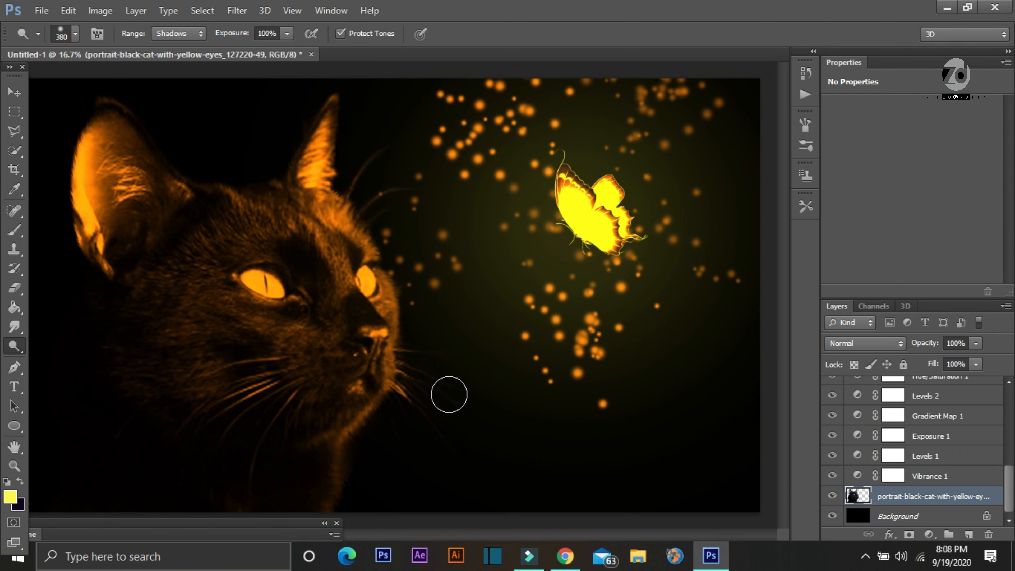
{"action": "mouse_move", "coordinate": [324, 248]}
{"action": "left_mouse_down"}
{"action": "mouse_move", "coordinate": [329, 324]}
{"action": "mouse_move", "coordinate": [302, 245]}
{"action": "mouse_move", "coordinate": [315, 248]}
{"action": "mouse_move", "coordinate": [313, 201]}
{"action": "mouse_move", "coordinate": [271, 236]}
{"action": "mouse_move", "coordinate": [260, 215]}
{"action": "mouse_move", "coordinate": [275, 195]}
{"action": "mouse_move", "coordinate": [339, 324]}
{"action": "mouse_move", "coordinate": [328, 342]}
{"action": "mouse_move", "coordinate": [331, 394]}
{"action": "mouse_move", "coordinate": [336, 374]}
{"action": "mouse_move", "coordinate": [339, 406]}
{"action": "mouse_move", "coordinate": [375, 388]}
{"action": "mouse_move", "coordinate": [357, 424]}
{"action": "left_mouse_up"}
{"action": "mouse_move", "coordinate": [218, 248]}
{"action": "left_mouse_down"}
{"action": "mouse_move", "coordinate": [261, 227]}
{"action": "mouse_move", "coordinate": [267, 188]}
{"action": "mouse_move", "coordinate": [295, 213]}
{"action": "mouse_move", "coordinate": [321, 217]}
{"action": "left_mouse_up"}
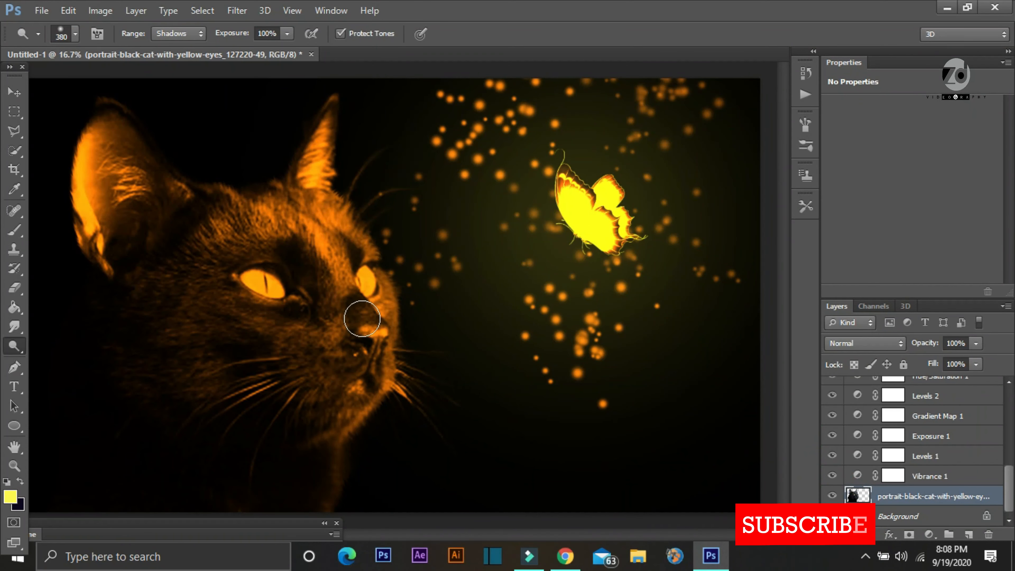
{"action": "left_click", "coordinate": [272, 278]}
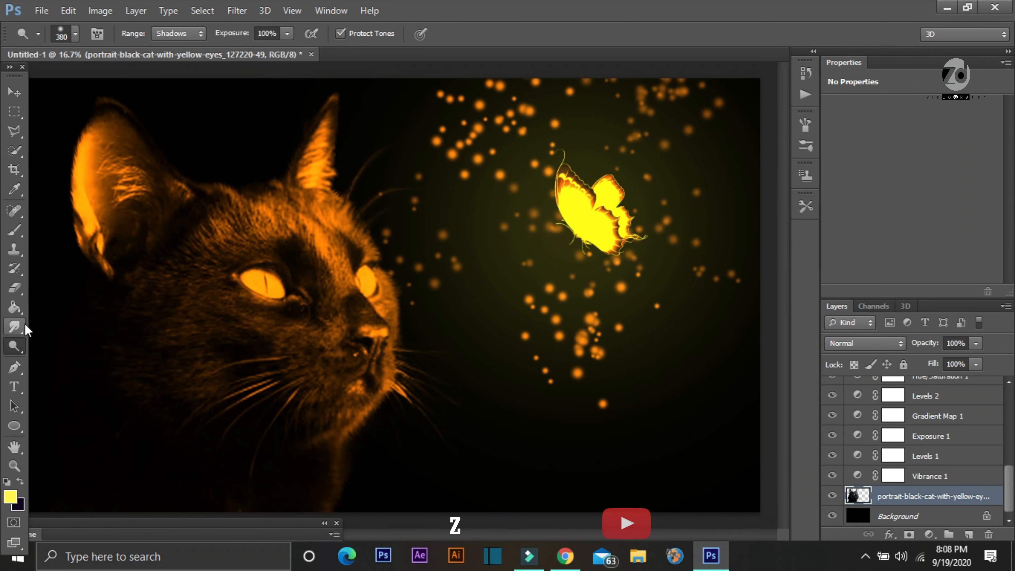
- Try the Burn tool on the cat's brow at Midtones range and 50% exposure, and return to the Dodge tool
{"action": "right_click", "coordinate": [15, 346]}
{"action": "left_click", "coordinate": [60, 360]}
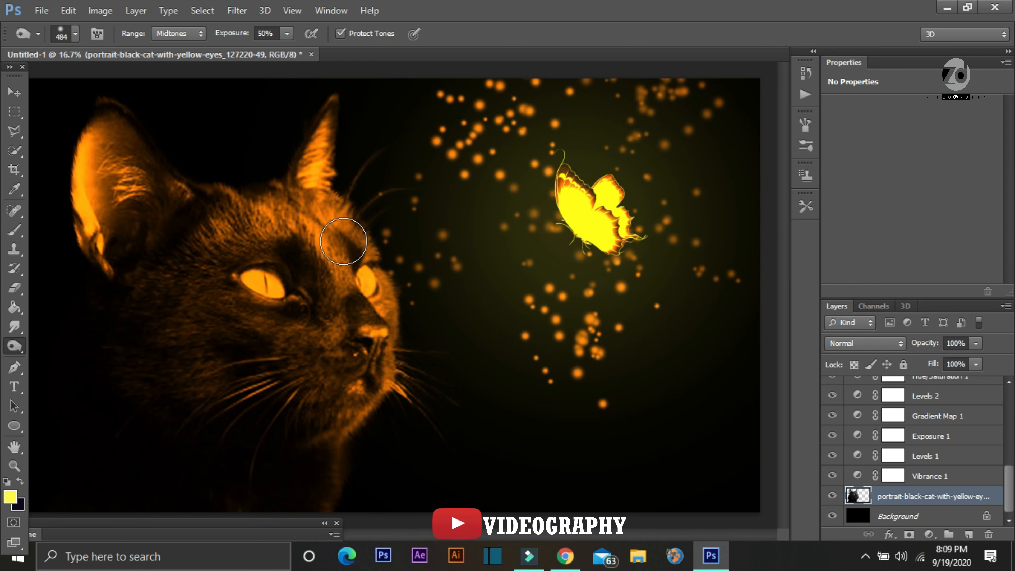
{"action": "left_click", "coordinate": [14, 92]}
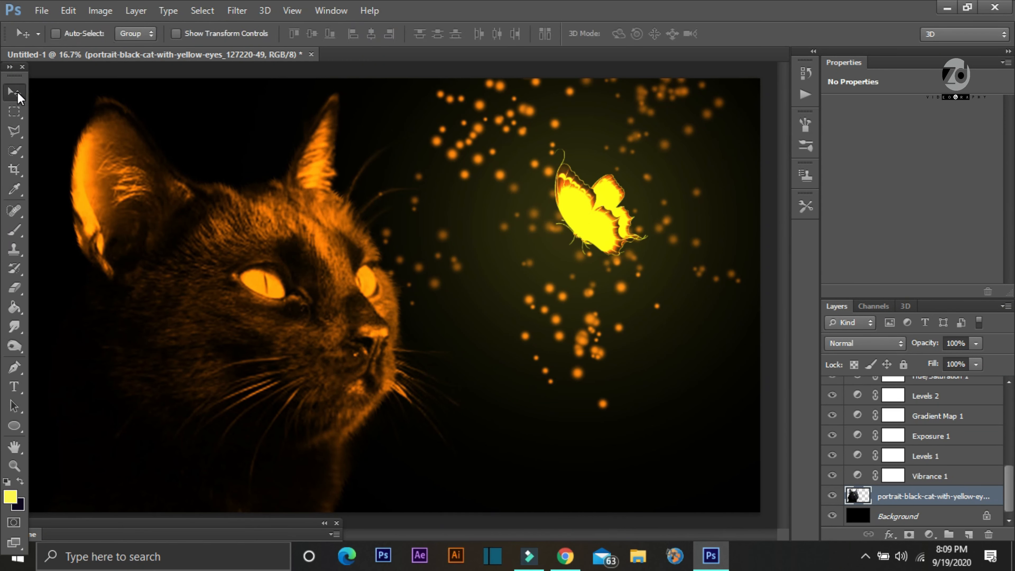
{"action": "left_click", "coordinate": [14, 346]}
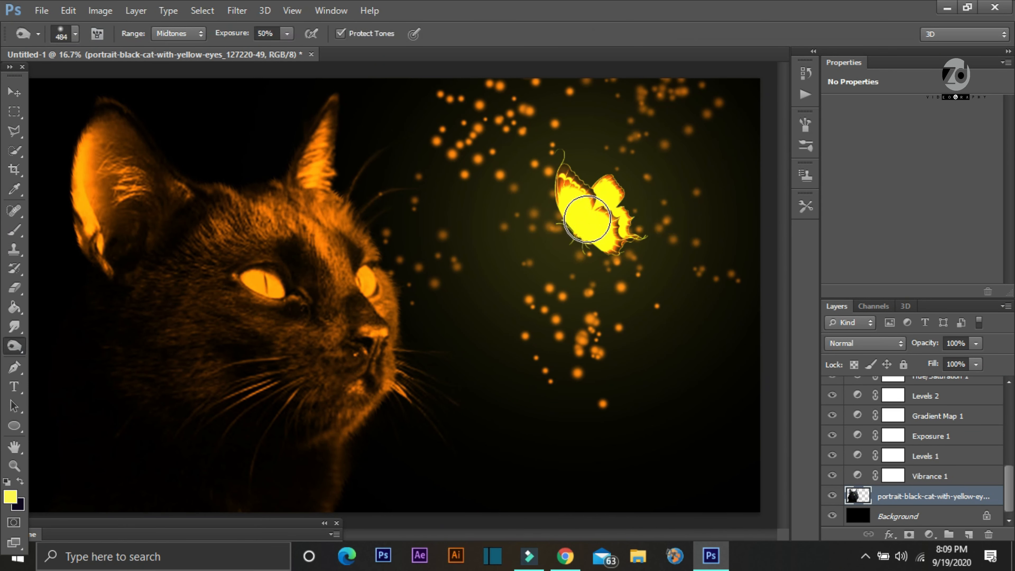
{"action": "right_click", "coordinate": [14, 346]}
{"action": "left_click", "coordinate": [56, 345]}
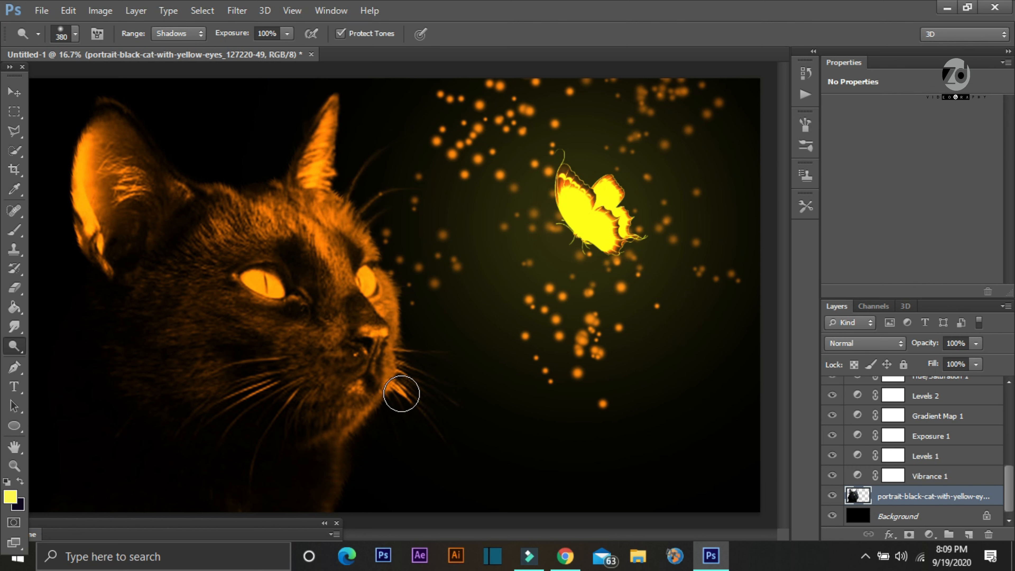
- Dodge the cat's brow once more at Shadows range and 100% exposure, and darken it with the Burn tool at 484 px
{"action": "mouse_move", "coordinate": [359, 224]}
{"action": "left_mouse_down"}
{"action": "mouse_move", "coordinate": [333, 197]}
{"action": "mouse_move", "coordinate": [310, 242]}
{"action": "left_mouse_up"}
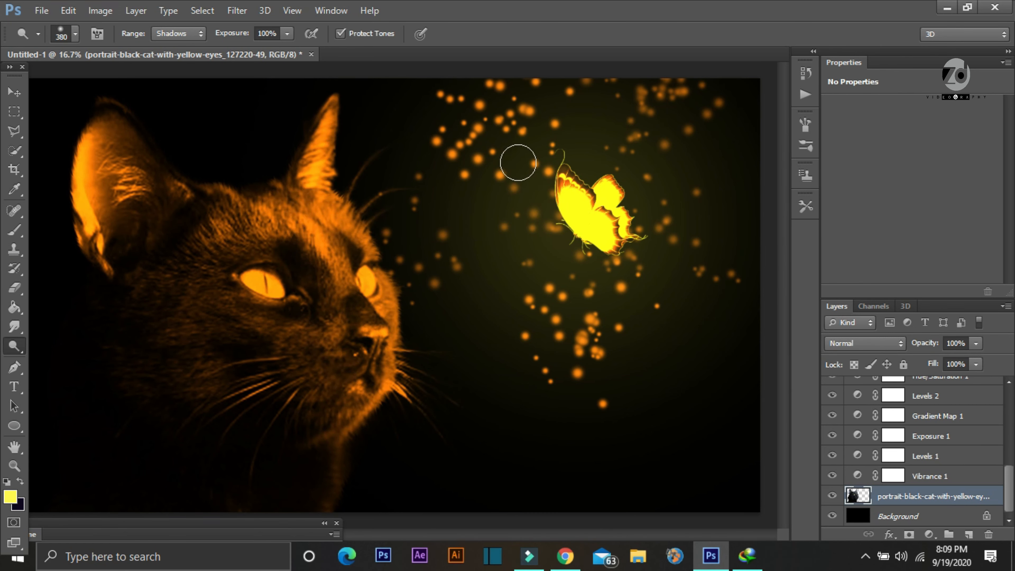
{"action": "right_click", "coordinate": [15, 346]}
{"action": "left_click", "coordinate": [88, 352]}
{"action": "mouse_move", "coordinate": [348, 222]}
{"action": "left_mouse_down"}
{"action": "mouse_move", "coordinate": [353, 231]}
{"action": "mouse_move", "coordinate": [319, 223]}
{"action": "mouse_move", "coordinate": [313, 207]}
{"action": "left_mouse_up"}
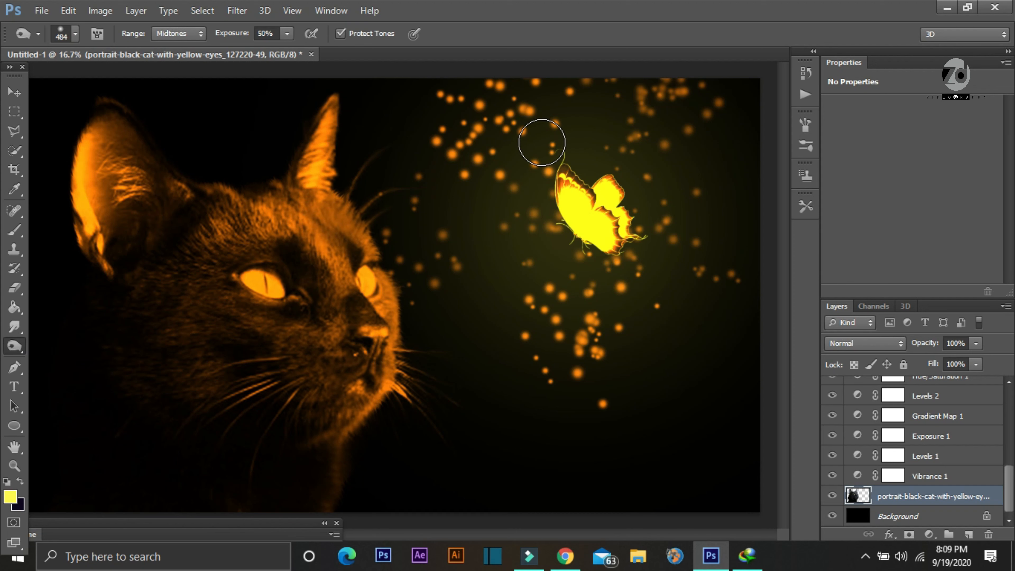
- Darken spots on the cat's forehead with the Burn tool at 484 px, Midtones range and 50% exposure
{"action": "left_click", "coordinate": [14, 249]}
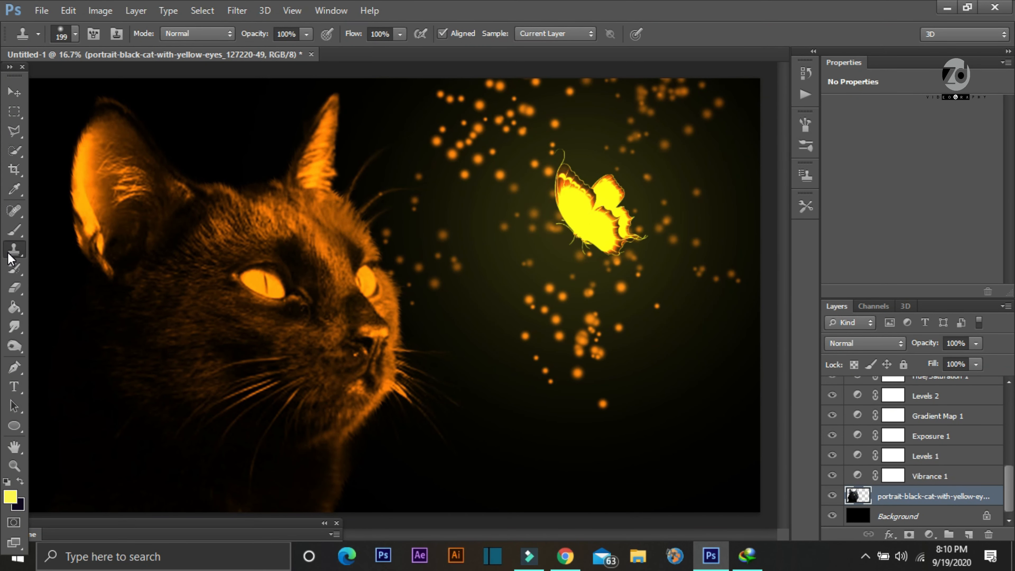
{"action": "key", "text": "ctrl+minus"}
{"action": "key", "text": "ctrl+minus"}
{"action": "key", "text": "ctrl+minus"}
{"action": "key", "text": "ctrl+minus"}
{"action": "key", "text": "ctrl+plus"}
{"action": "key", "text": "ctrl+plus"}
{"action": "key", "text": "ctrl+plus"}
{"action": "key", "text": "ctrl+plus"}
{"action": "key", "text": "ctrl+plus"}
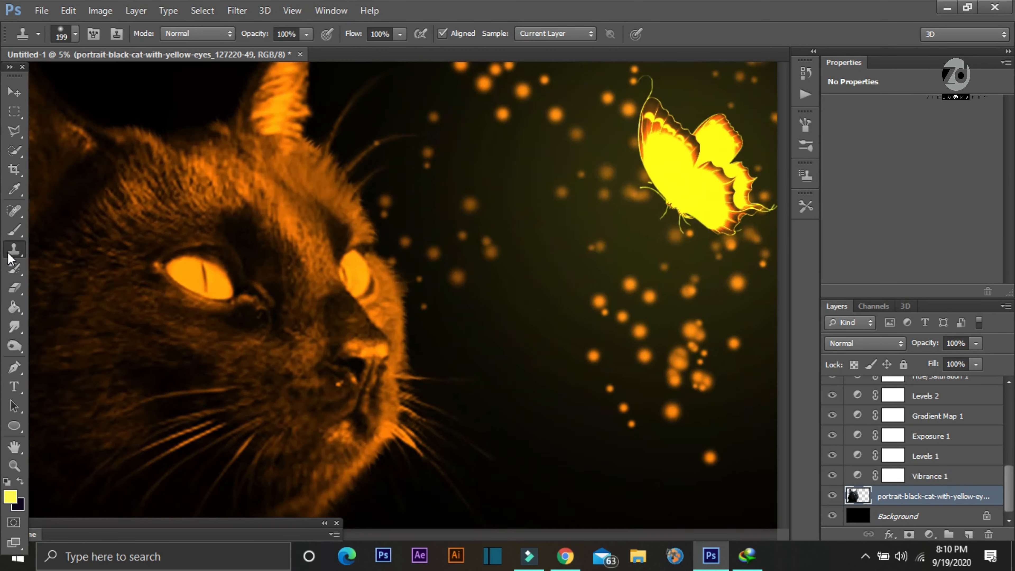
{"action": "key", "text": "ctrl+plus"}
{"action": "key", "text": "ctrl+plus"}
{"action": "key", "text": "ctrl+plus"}
{"action": "key", "text": "ctrl+plus"}
{"action": "key", "text": "ctrl+plus"}
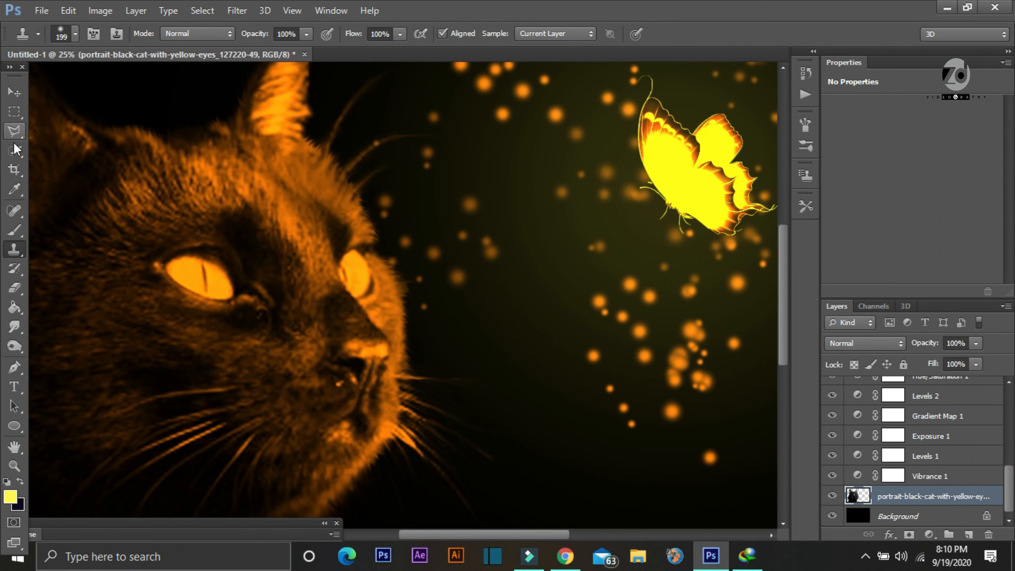
{"action": "left_click", "coordinate": [15, 327]}
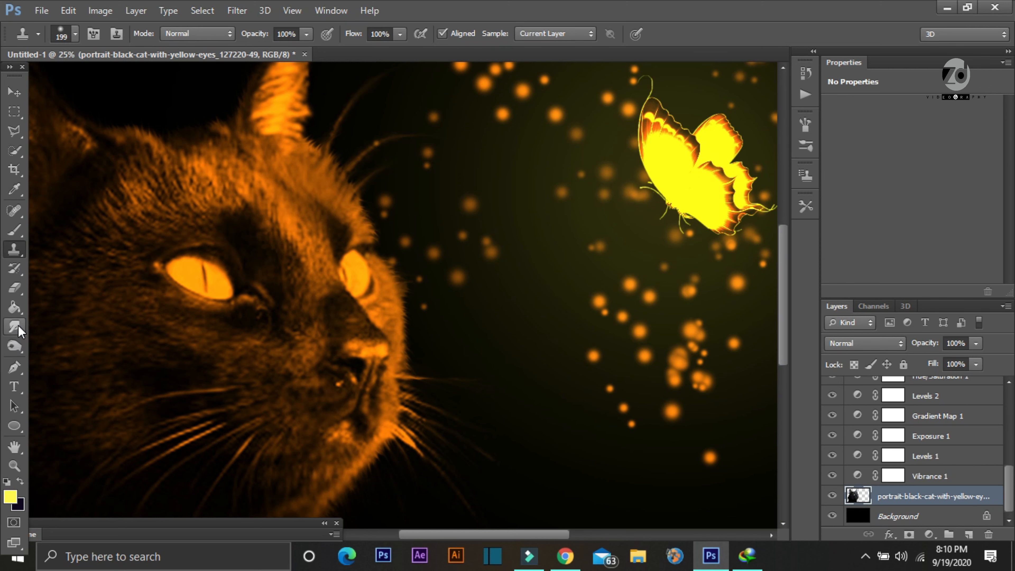
{"action": "left_click", "coordinate": [15, 348]}
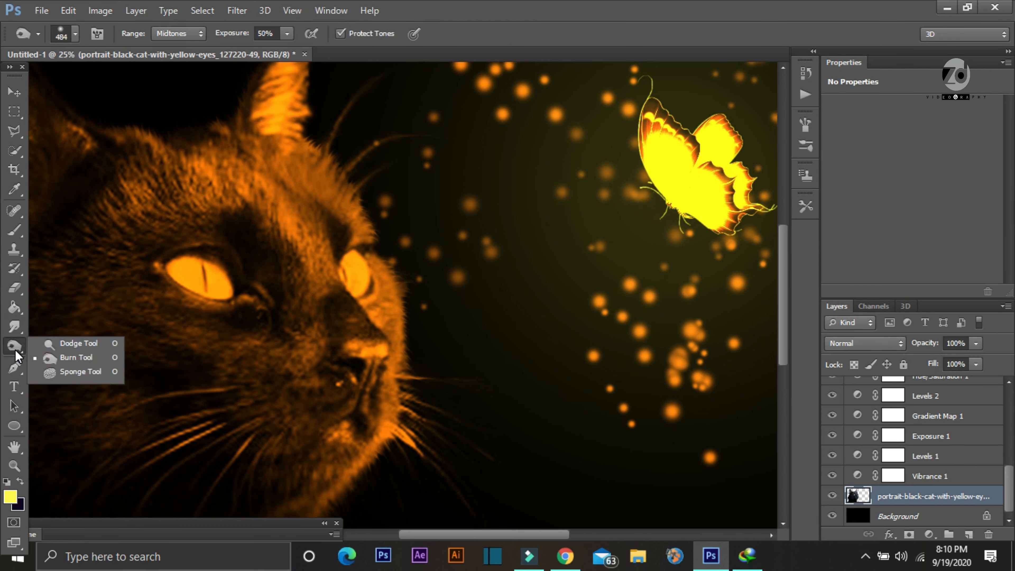
{"action": "left_click", "coordinate": [59, 359]}
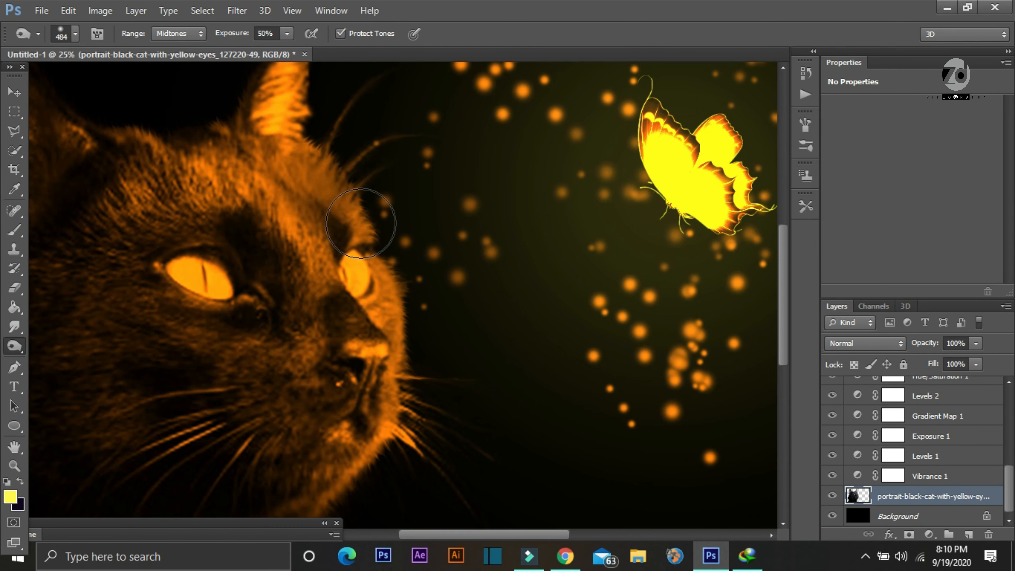
{"action": "left_click", "coordinate": [279, 193]}
{"action": "left_click", "coordinate": [273, 156]}
{"action": "left_click", "coordinate": [249, 179]}
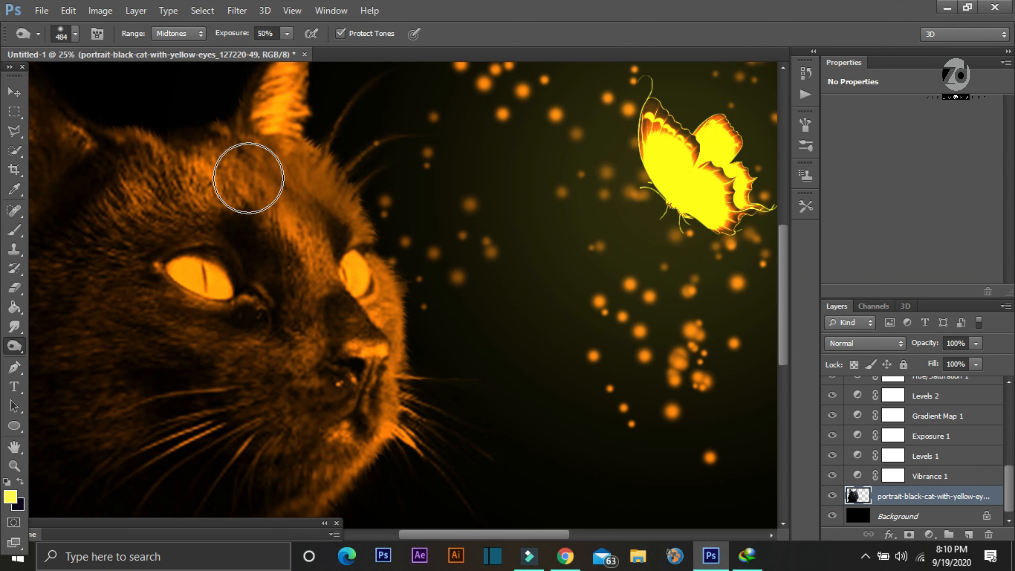
- Select all layers from Background up to shine and merge them into a single Background layer
{"action": "key", "text": "ctrl+minus"}
{"action": "key", "text": "ctrl+minus"}
{"action": "key", "text": "ctrl+minus"}
{"action": "key", "text": "ctrl+plus"}
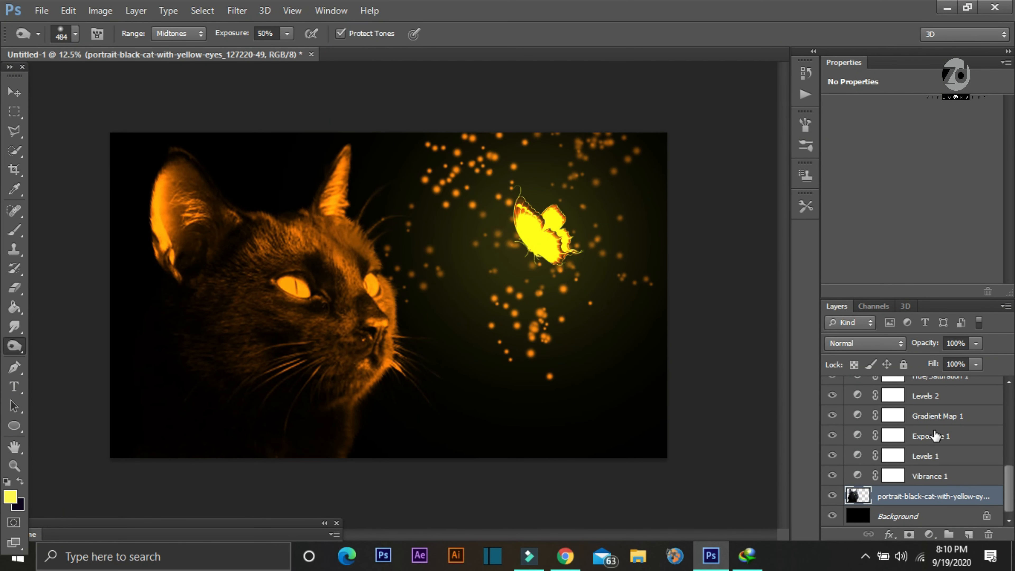
{"action": "scroll", "coordinate": [919, 460], "scroll_direction": "down", "scroll_amount": 5}
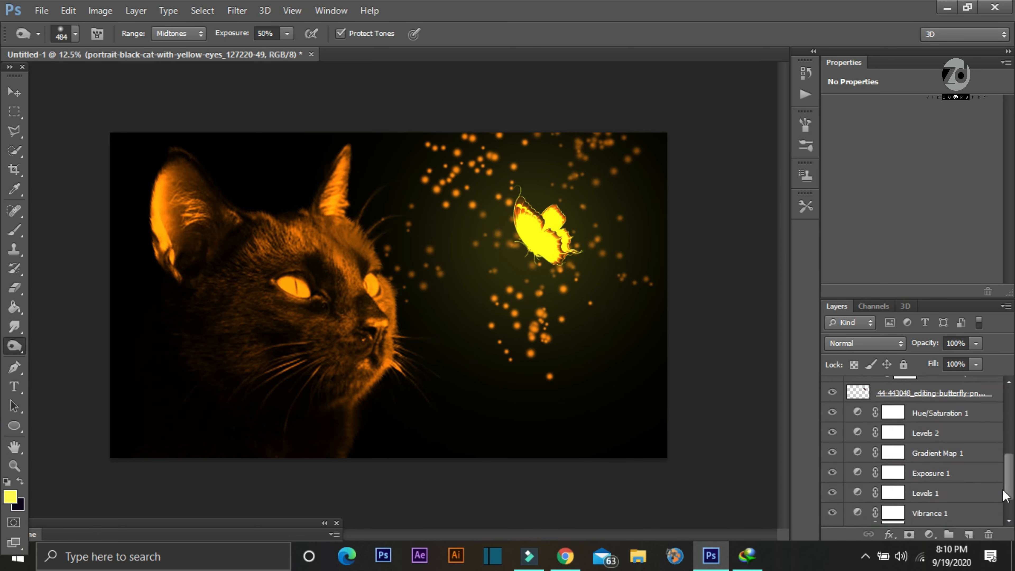
{"action": "left_click", "coordinate": [954, 514], "text": "shift"}
{"action": "left_click", "coordinate": [944, 480], "text": "shift"}
{"action": "left_click", "coordinate": [945, 458], "text": "shift"}
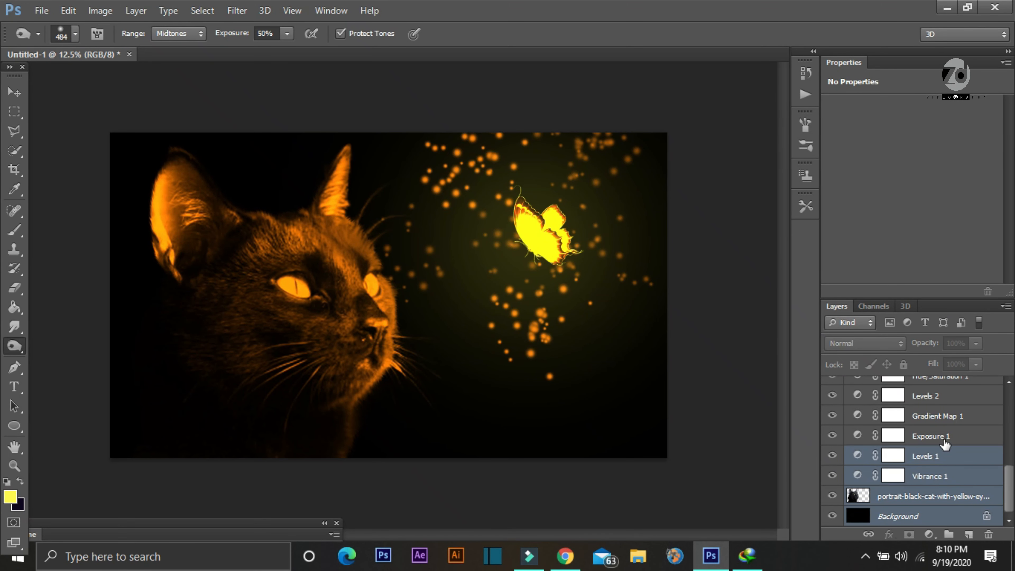
{"action": "left_click", "coordinate": [945, 437], "text": "shift"}
{"action": "left_click", "coordinate": [947, 416], "text": "shift"}
{"action": "left_click", "coordinate": [947, 396], "text": "shift"}
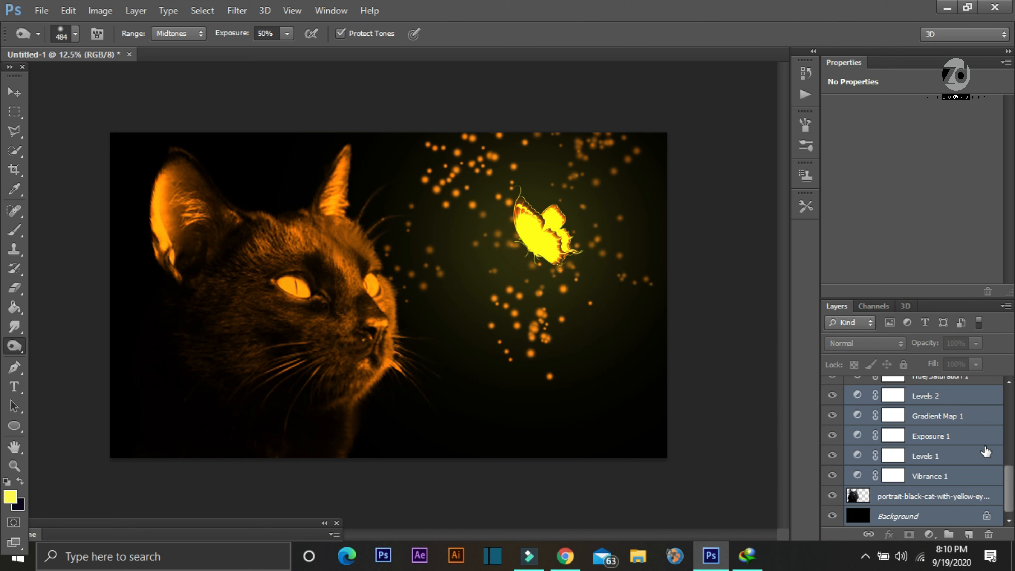
{"action": "scroll", "coordinate": [999, 480], "scroll_direction": "up", "scroll_amount": 4}
{"action": "left_click", "coordinate": [976, 493], "text": "shift"}
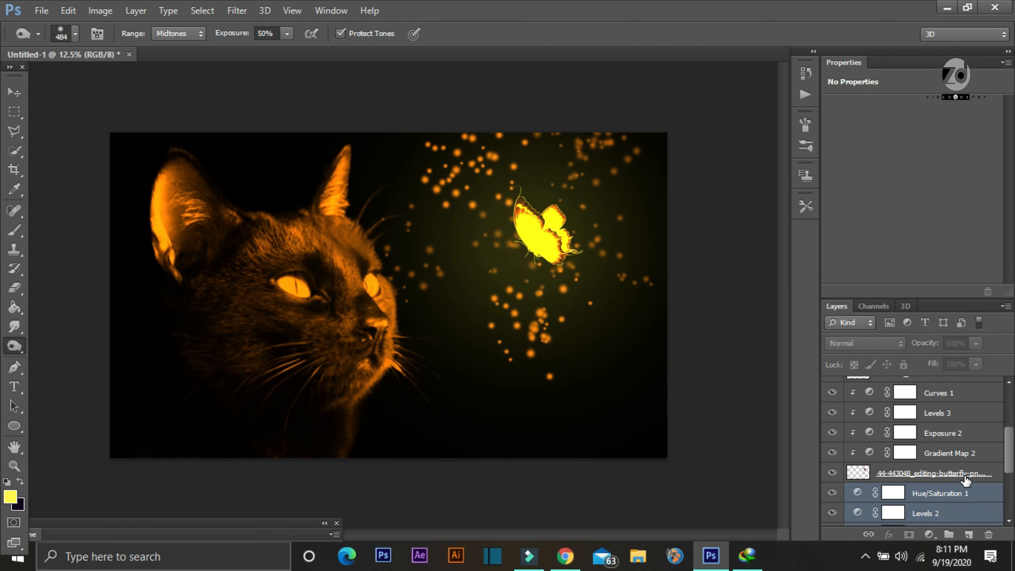
{"action": "left_click", "coordinate": [966, 472], "text": "shift"}
{"action": "left_click", "coordinate": [963, 454], "text": "shift"}
{"action": "left_click", "coordinate": [956, 413], "text": "shift"}
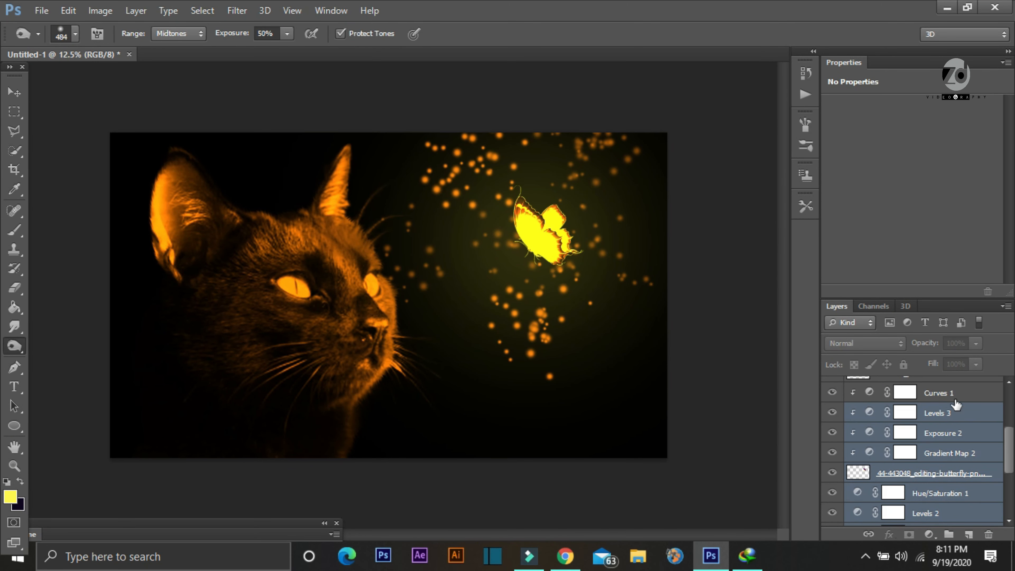
{"action": "left_click", "coordinate": [955, 395], "text": "shift"}
{"action": "left_click_drag", "start_coordinate": [1013, 456], "coordinate": [1013, 406]}
{"action": "left_click", "coordinate": [963, 457], "text": "shift"}
{"action": "left_click", "coordinate": [958, 435], "text": "shift"}
{"action": "left_click", "coordinate": [951, 418], "text": "shift"}
{"action": "left_click", "coordinate": [952, 397], "text": "shift"}
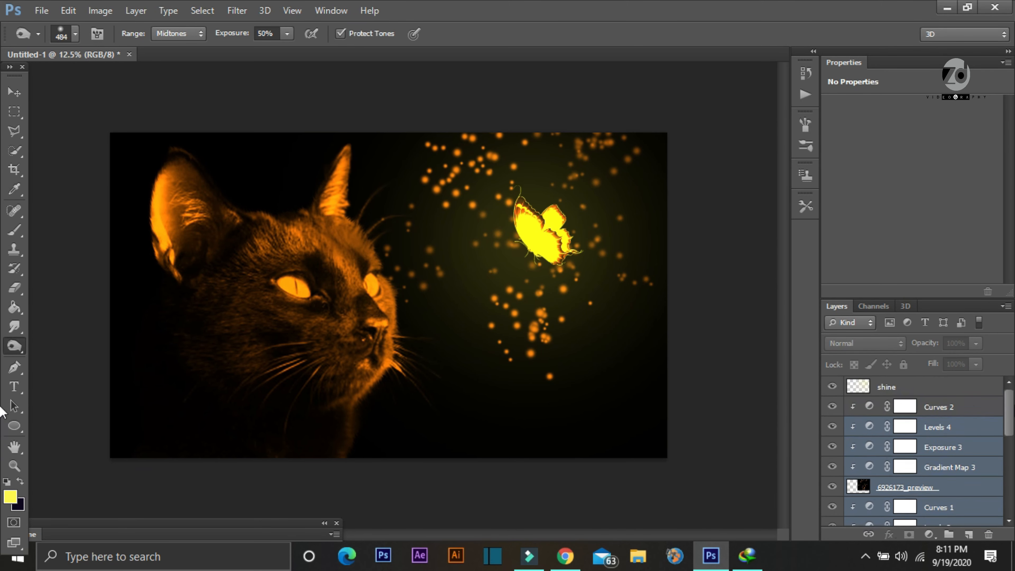
{"action": "left_click", "coordinate": [968, 412], "text": "shift"}
{"action": "left_click", "coordinate": [937, 390], "text": "shift"}
{"action": "right_click", "coordinate": [936, 393]}
{"action": "left_click", "coordinate": [715, 372]}
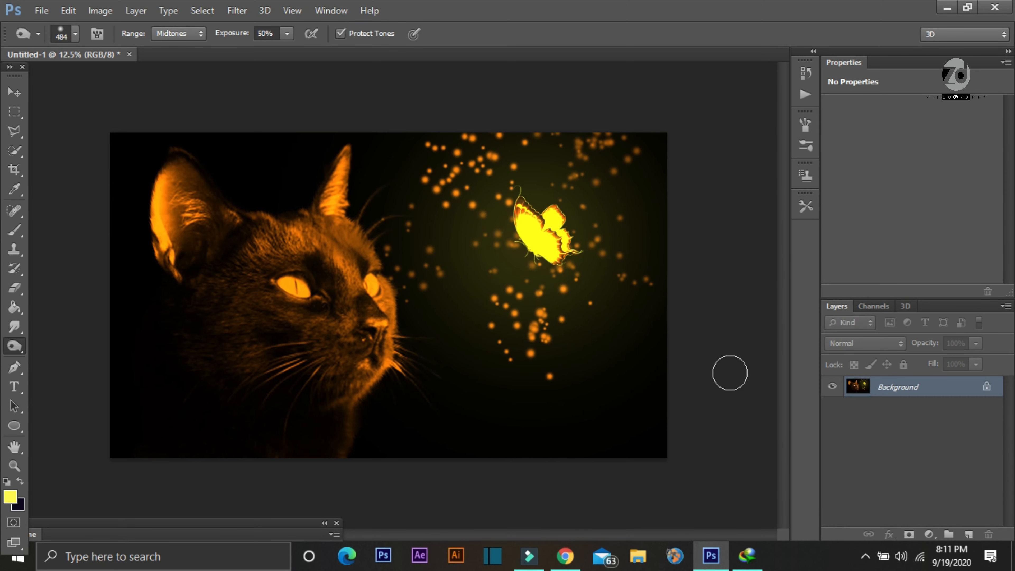
- Add a Curves adjustment layer and bend its Red curve to lower the highlights and raise the shadows
{"action": "left_click", "coordinate": [928, 534]}
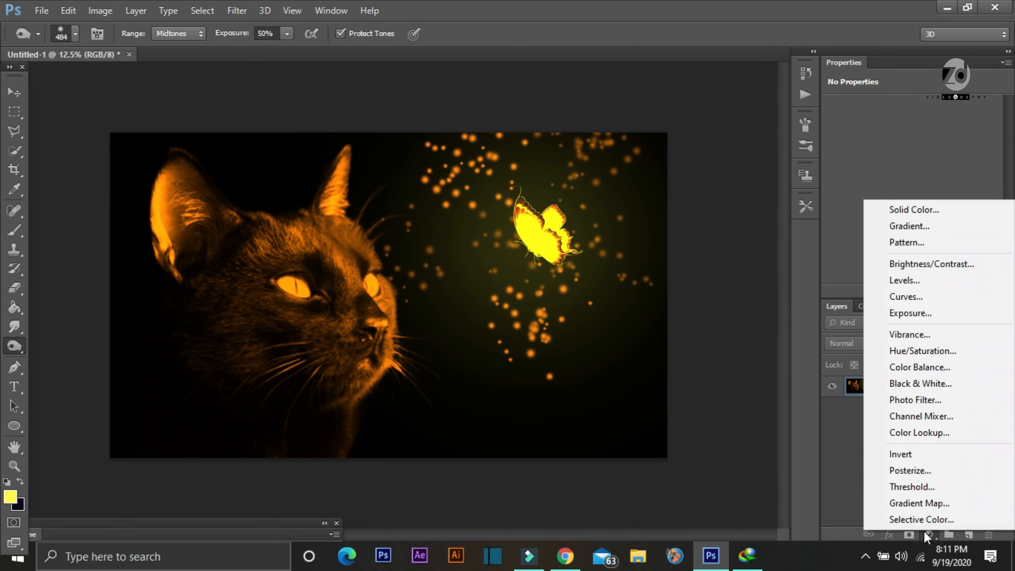
{"action": "left_click", "coordinate": [924, 296]}
{"action": "left_click", "coordinate": [910, 128]}
{"action": "left_click", "coordinate": [899, 150]}
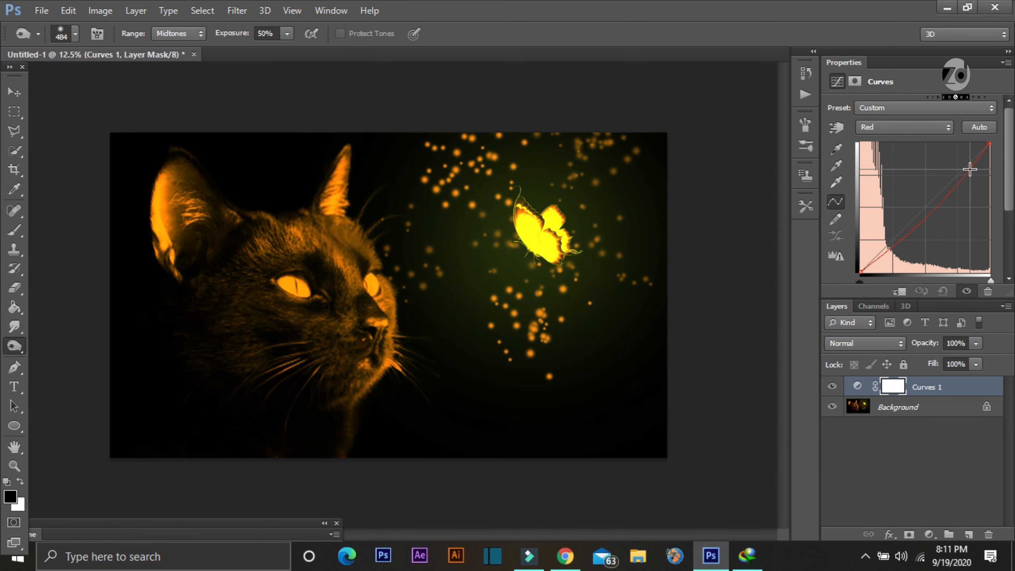
{"action": "left_click_drag", "start_coordinate": [892, 242], "coordinate": [888, 237]}
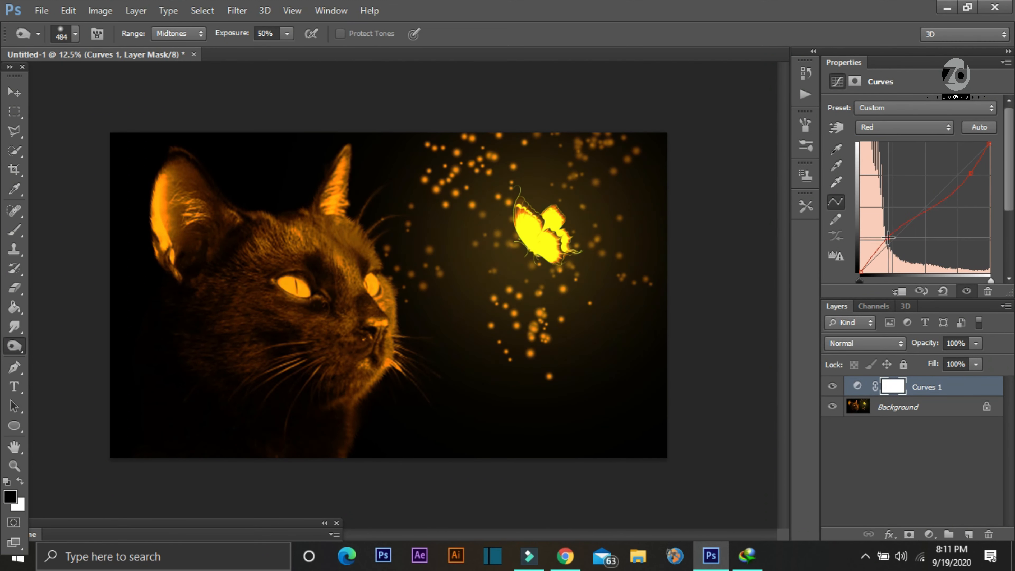
- Adjust points on the Green curve slightly below the diagonal and fine-tune the highlights of the Blue curve
{"action": "left_click", "coordinate": [905, 168]}
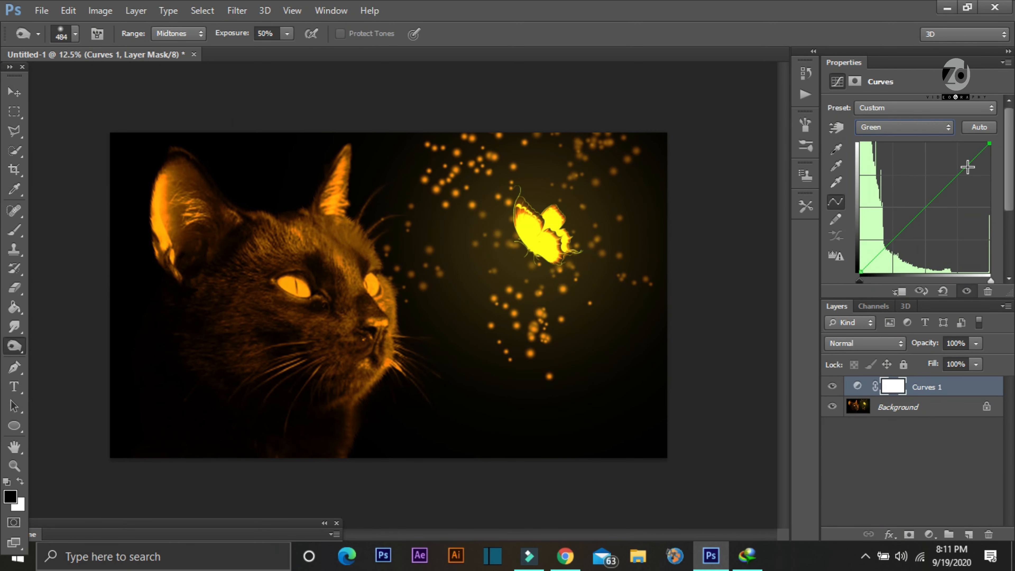
{"action": "left_click_drag", "start_coordinate": [968, 167], "coordinate": [971, 171]}
{"action": "left_click_drag", "start_coordinate": [906, 236], "coordinate": [900, 234]}
{"action": "left_click", "coordinate": [905, 126]}
{"action": "left_click", "coordinate": [880, 154]}
{"action": "mouse_move", "coordinate": [972, 161]}
{"action": "left_mouse_down"}
{"action": "mouse_move", "coordinate": [972, 175]}
{"action": "mouse_move", "coordinate": [929, 145]}
{"action": "mouse_move", "coordinate": [953, 153]}
{"action": "mouse_move", "coordinate": [914, 148]}
{"action": "mouse_move", "coordinate": [977, 182]}
{"action": "mouse_move", "coordinate": [965, 168]}
{"action": "left_mouse_up"}
{"action": "left_click", "coordinate": [902, 129]}
{"action": "left_click", "coordinate": [887, 164]}
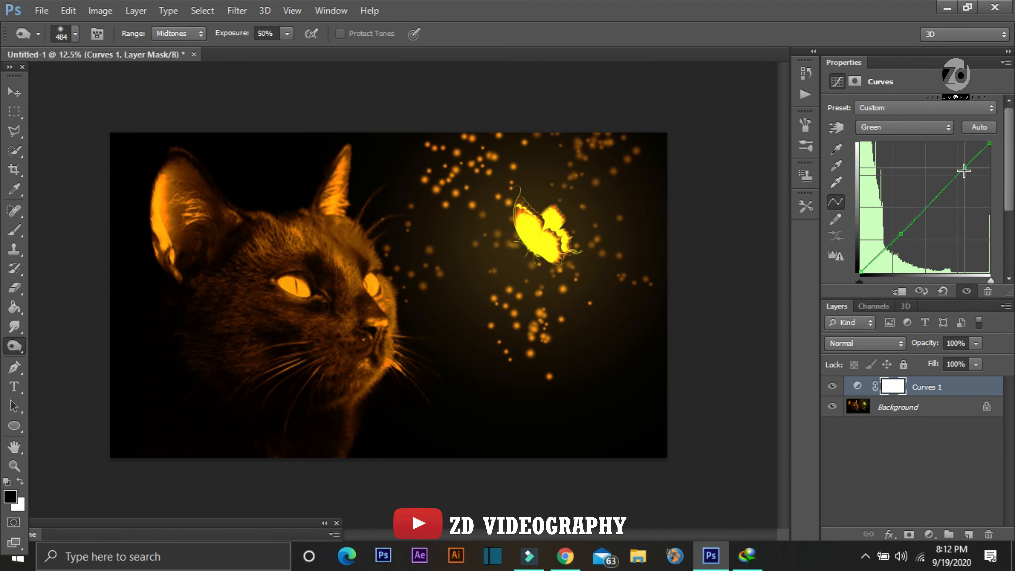
{"action": "left_click", "coordinate": [906, 127]}
{"action": "left_click", "coordinate": [887, 153]}
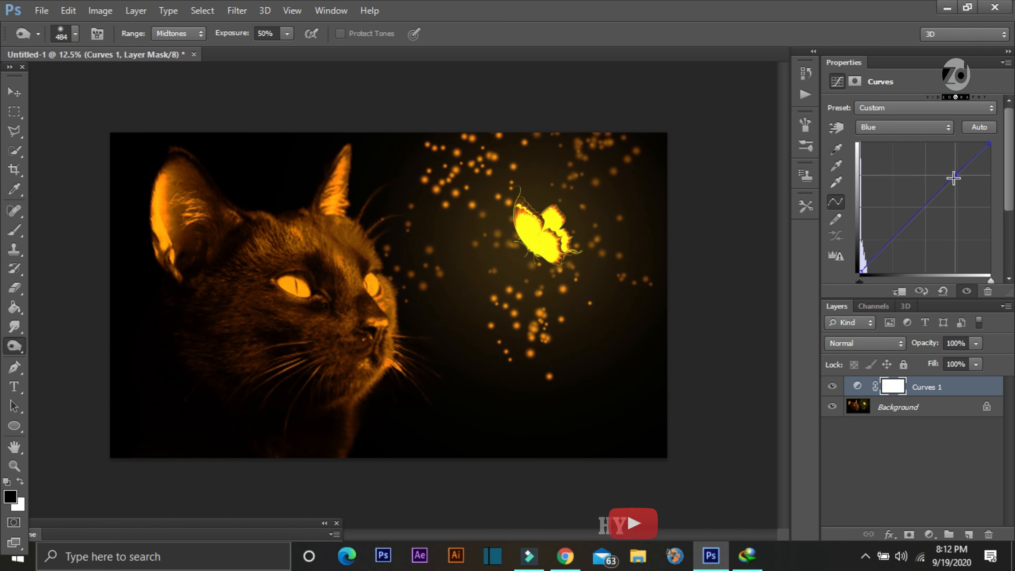
- Shape the Curves layer's RGB curve into a slight S with raised highlights and slightly lowered shadows
{"action": "left_click", "coordinate": [862, 464]}
{"action": "double_click", "coordinate": [930, 389]}
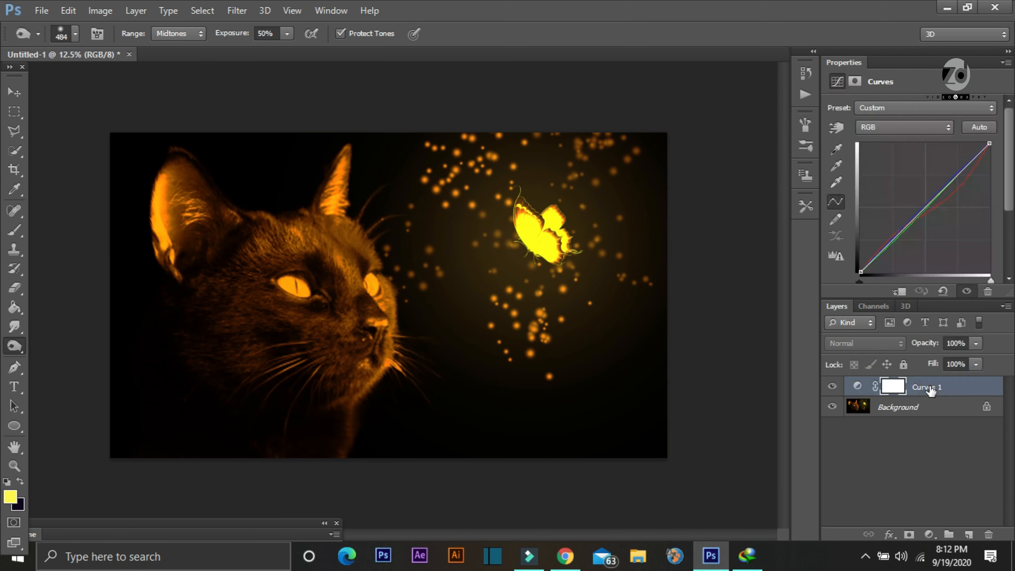
{"action": "left_click_drag", "start_coordinate": [938, 187], "coordinate": [954, 168]}
{"action": "mouse_move", "coordinate": [901, 226]}
{"action": "left_mouse_down"}
{"action": "mouse_move", "coordinate": [902, 238]}
{"action": "mouse_move", "coordinate": [893, 232]}
{"action": "left_mouse_up"}
{"action": "mouse_move", "coordinate": [951, 171]}
{"action": "left_mouse_down"}
{"action": "mouse_move", "coordinate": [963, 178]}
{"action": "mouse_move", "coordinate": [958, 170]}
{"action": "left_mouse_up"}
{"action": "left_click_drag", "start_coordinate": [892, 234], "coordinate": [897, 237]}
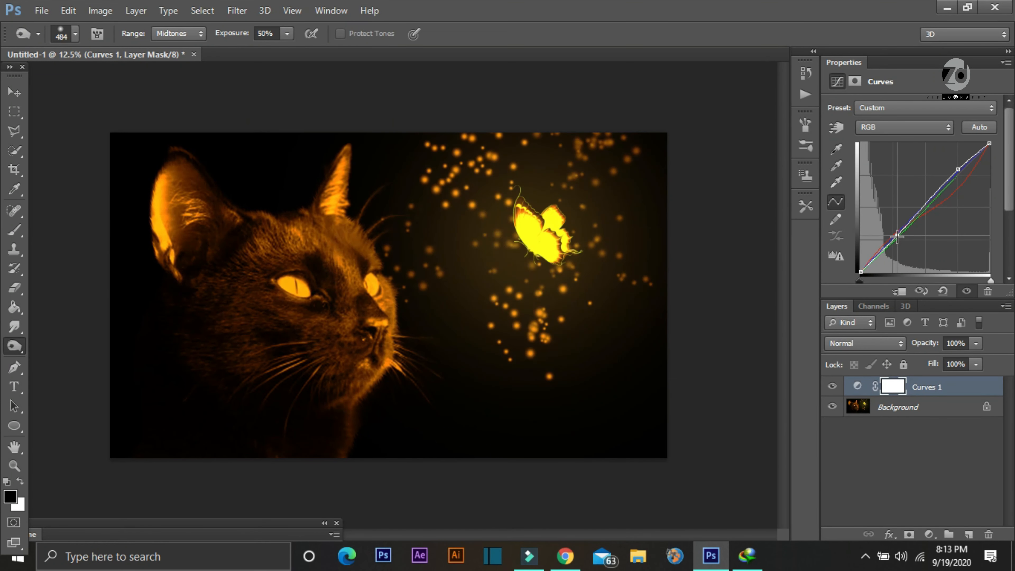
{"action": "left_click", "coordinate": [100, 11]}
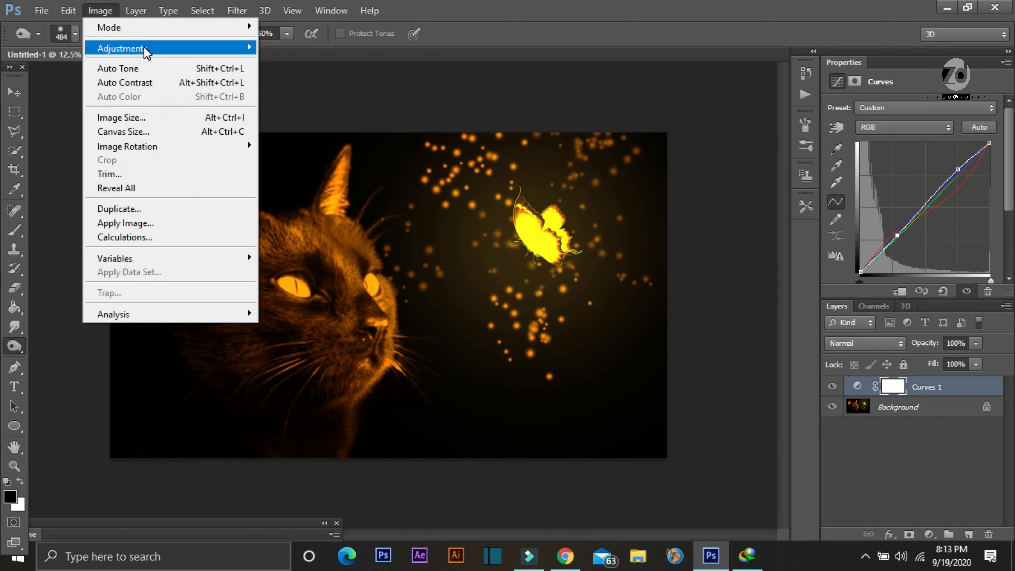
{"action": "mouse_move", "coordinate": [224, 48]}
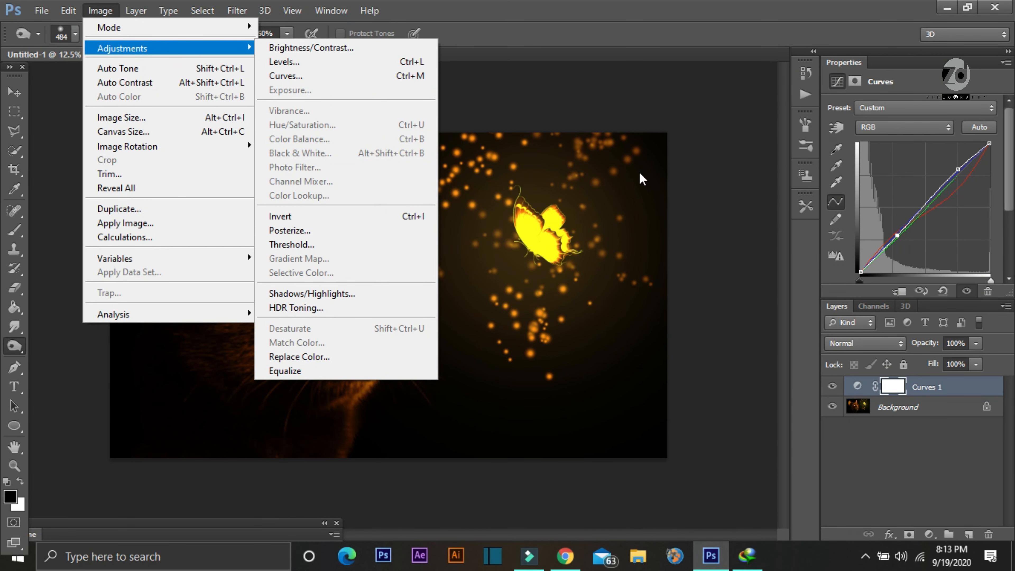
{"action": "left_click", "coordinate": [856, 470]}
{"action": "left_click", "coordinate": [105, 13]}
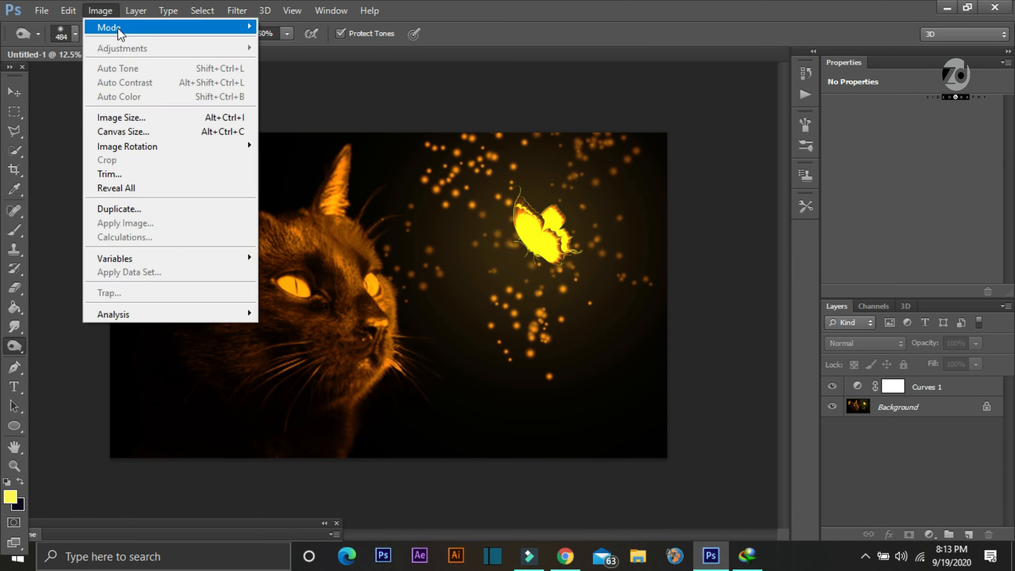
- Open Selective Color on the Background layer and set Yellows to Magenta +6%, Yellow +4% and Black +21%, adjusting Cyan too
{"action": "left_click", "coordinate": [906, 412]}
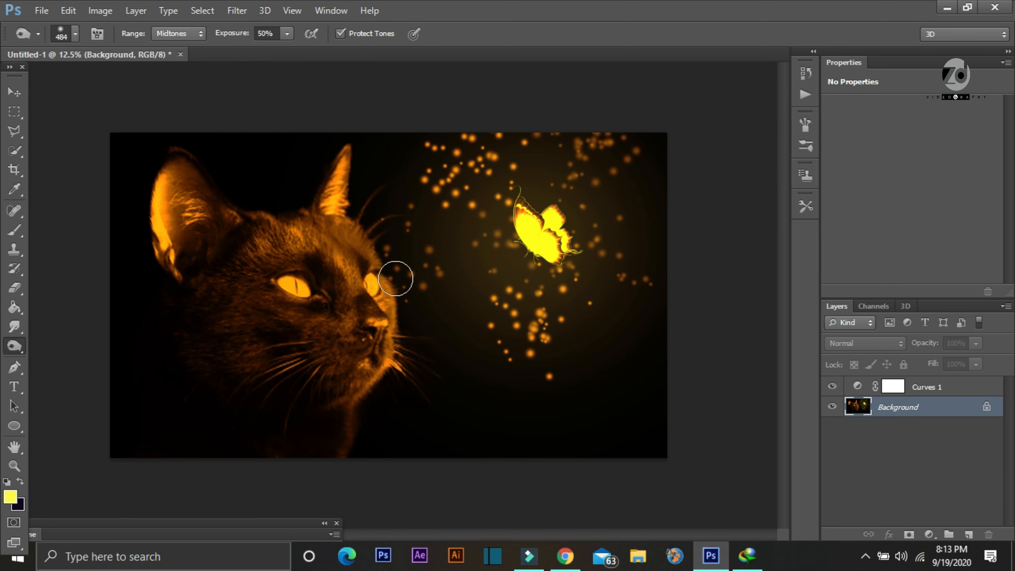
{"action": "left_click", "coordinate": [81, 11]}
{"action": "left_click", "coordinate": [82, 10]}
{"action": "left_click", "coordinate": [100, 10]}
{"action": "mouse_move", "coordinate": [165, 48]}
{"action": "left_click", "coordinate": [302, 273]}
{"action": "left_click", "coordinate": [859, 241]}
{"action": "left_click", "coordinate": [839, 249]}
{"action": "left_click_drag", "start_coordinate": [842, 277], "coordinate": [862, 358]}
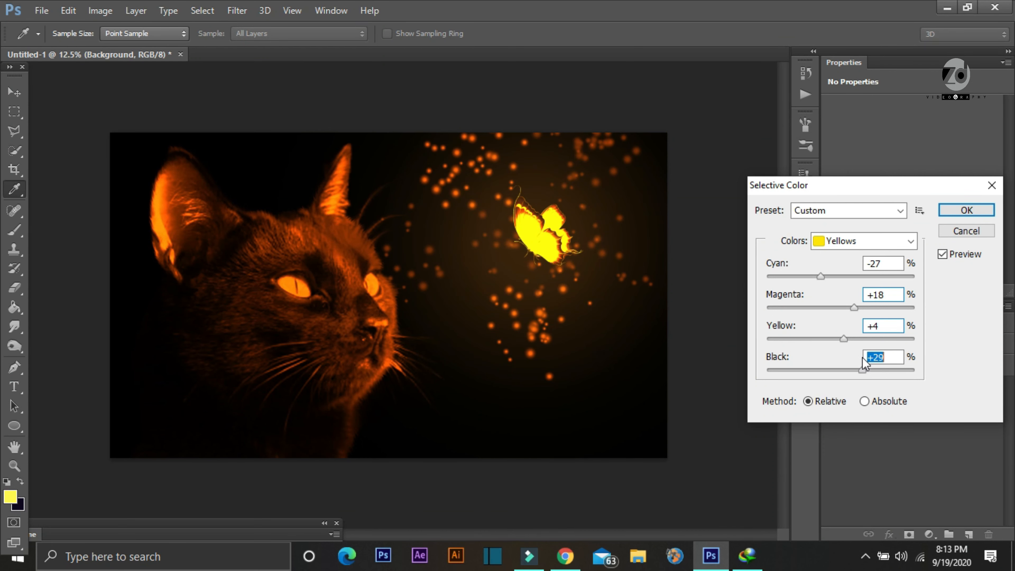
{"action": "left_click_drag", "start_coordinate": [855, 308], "coordinate": [847, 311]}
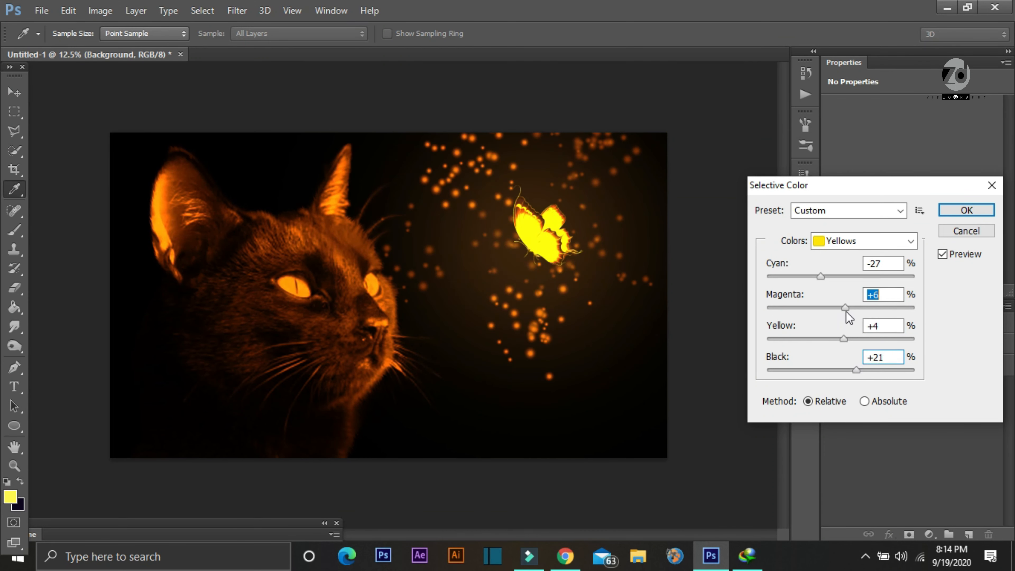
{"action": "left_click_drag", "start_coordinate": [821, 277], "coordinate": [905, 275]}
- Lower the Black amount slightly for the image's black tones and apply the Selective Color adjustment
{"action": "left_click", "coordinate": [863, 241]}
{"action": "left_click", "coordinate": [850, 344]}
{"action": "left_click", "coordinate": [840, 241]}
{"action": "left_click", "coordinate": [825, 371]}
{"action": "left_click_drag", "start_coordinate": [840, 370], "coordinate": [838, 371]}
{"action": "left_click", "coordinate": [958, 212]}
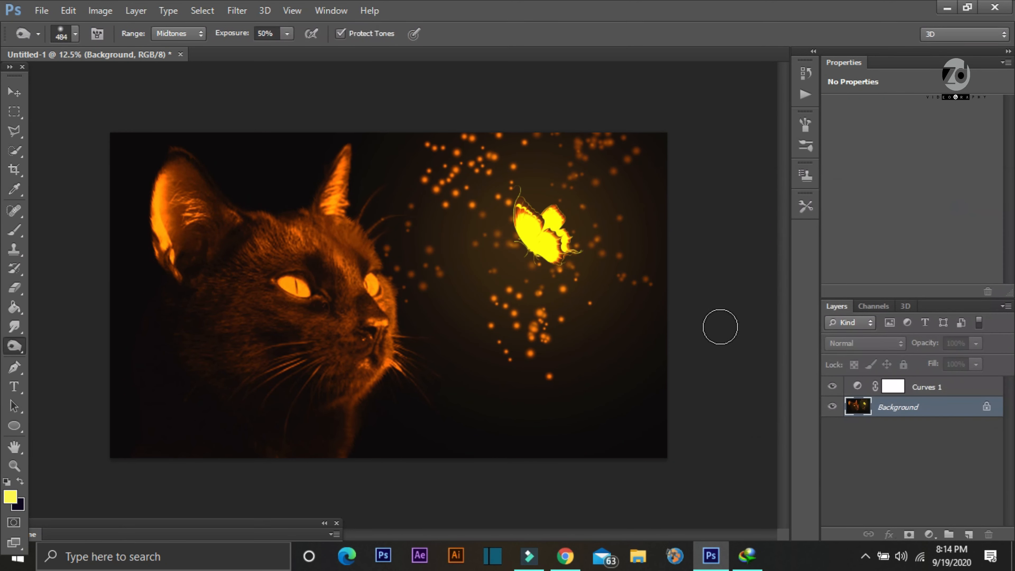
{"action": "key", "text": "ctrl+minus"}
{"action": "key", "text": "ctrl+minus"}
{"action": "key", "text": "ctrl+minus"}
{"action": "key", "text": "ctrl+plus"}
{"action": "key", "text": "ctrl+plus"}
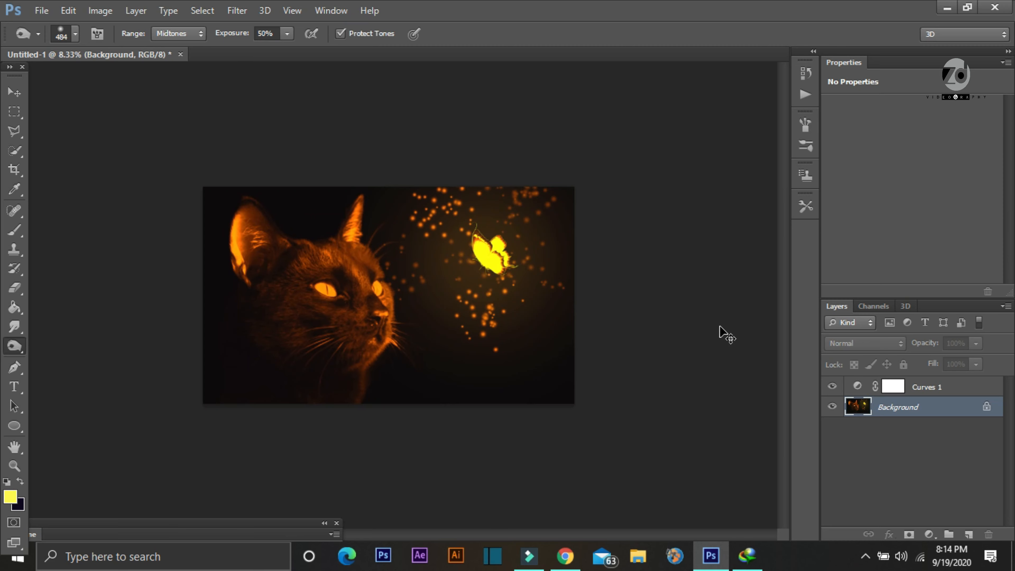
{"action": "key", "text": "ctrl+plus"}
- Save the artwork as a JPEG copy on the Desktop with a file name beginning "cat with bu"
{"action": "left_click", "coordinate": [42, 11]}
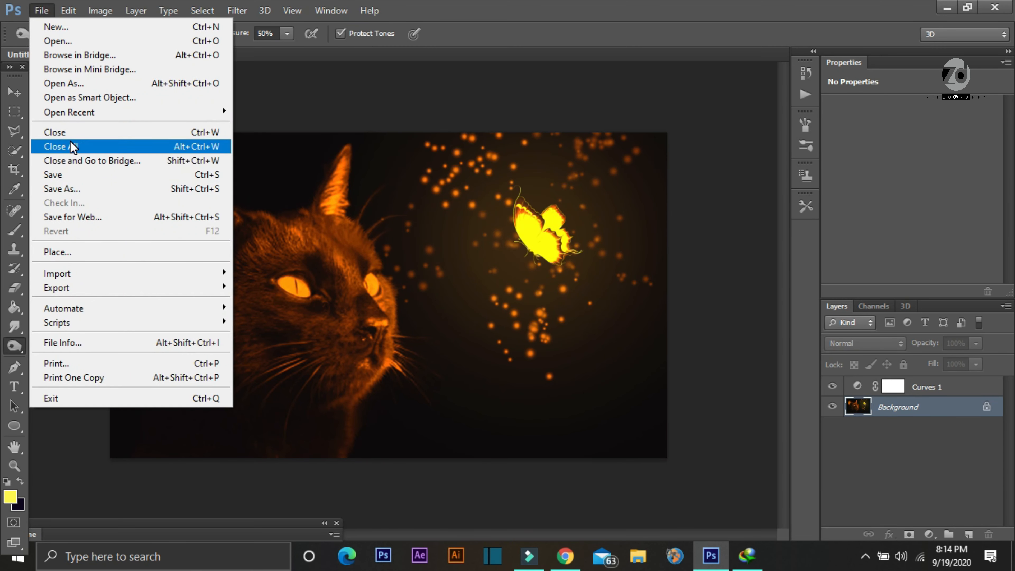
{"action": "left_click", "coordinate": [76, 188]}
{"action": "left_click", "coordinate": [492, 314]}
{"action": "left_click", "coordinate": [491, 415]}
{"action": "left_click", "coordinate": [338, 136]}
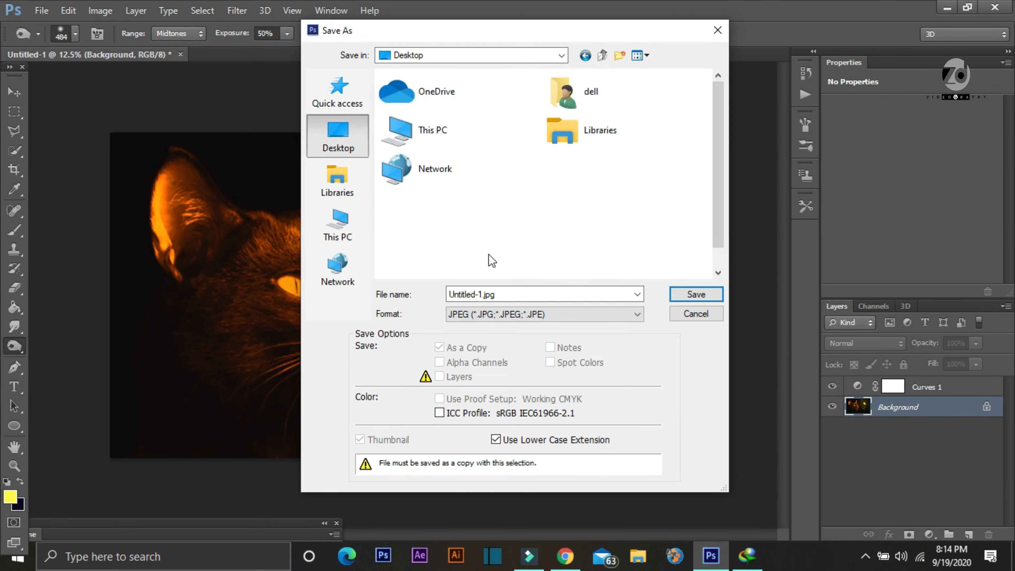
{"action": "left_click_drag", "start_coordinate": [500, 295], "coordinate": [430, 299]}
{"action": "type", "text": "cat with bu"}
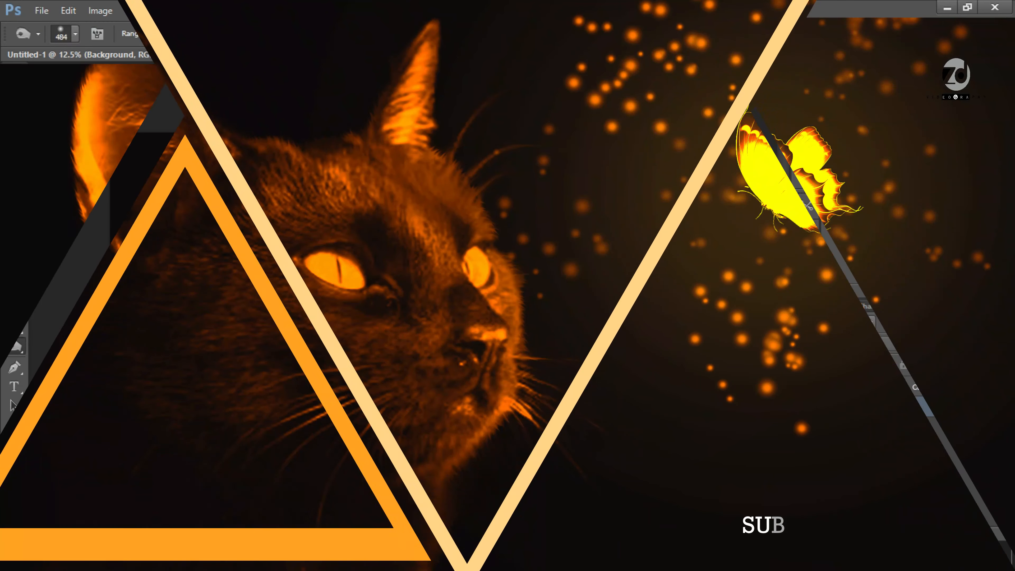